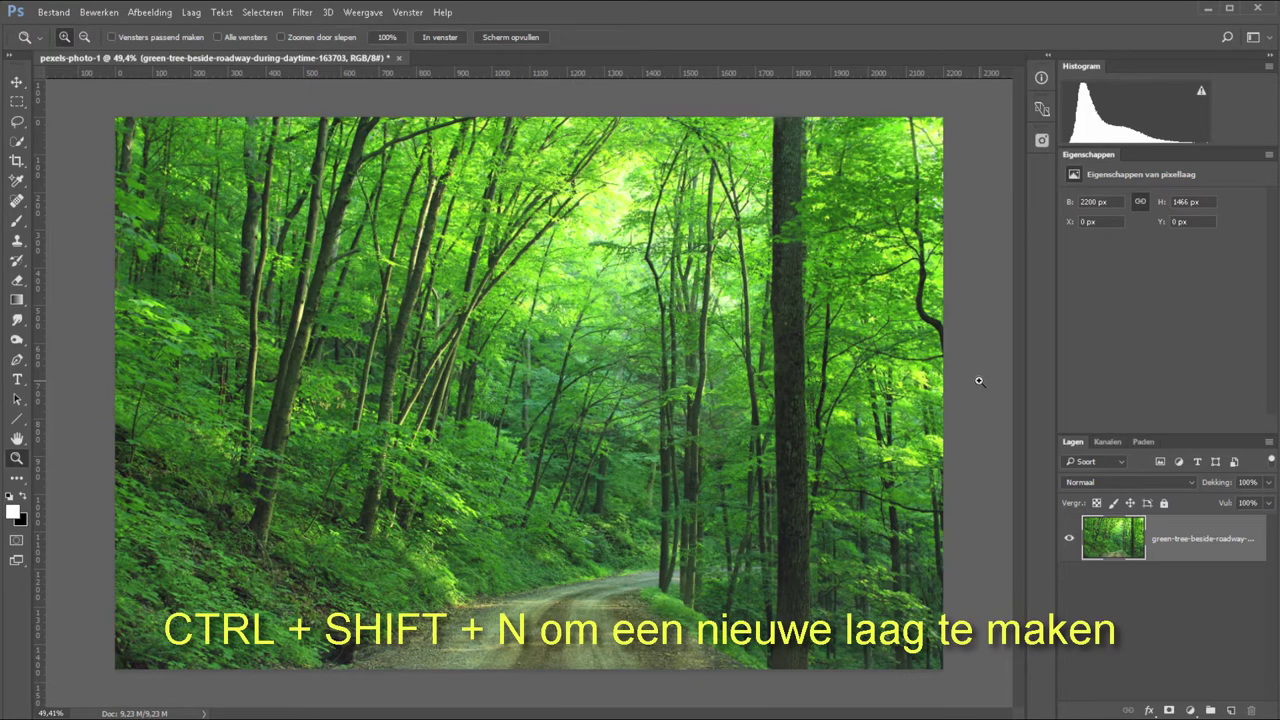
Add a new empty layer named 'Zonnestralen' above the forest road photo.
{"action": "key", "text": "ctrl+shift+n"}
{"action": "type", "text": "Zo"}
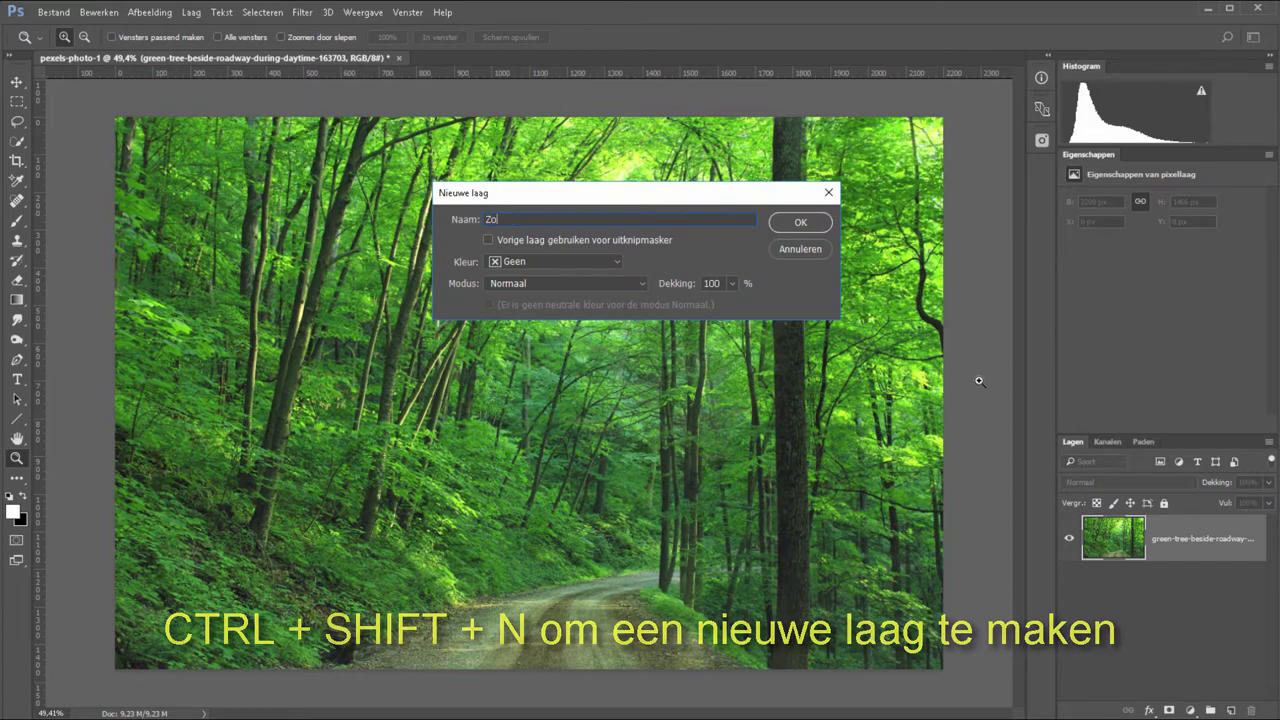
{"action": "type", "text": "nnestralen"}
{"action": "key", "text": "Return"}
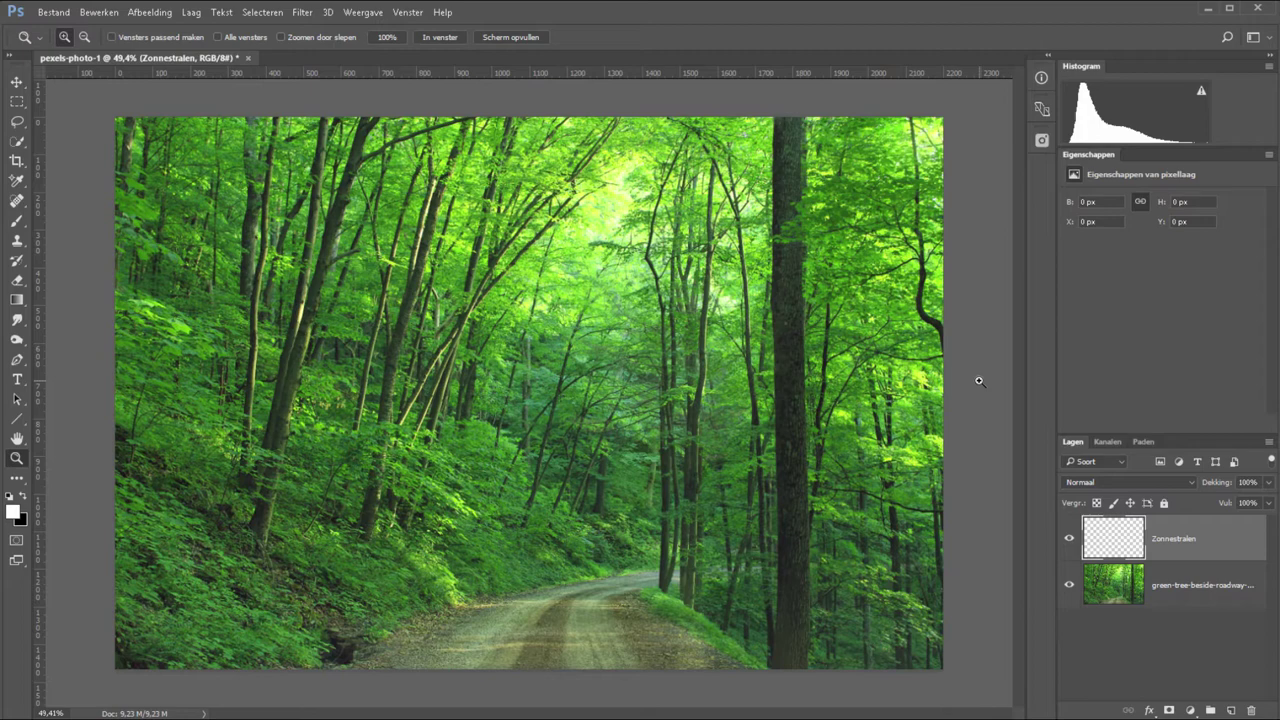
Choose the Brush tool at 89 px size and select the opacity field.
{"action": "left_click", "coordinate": [18, 222]}
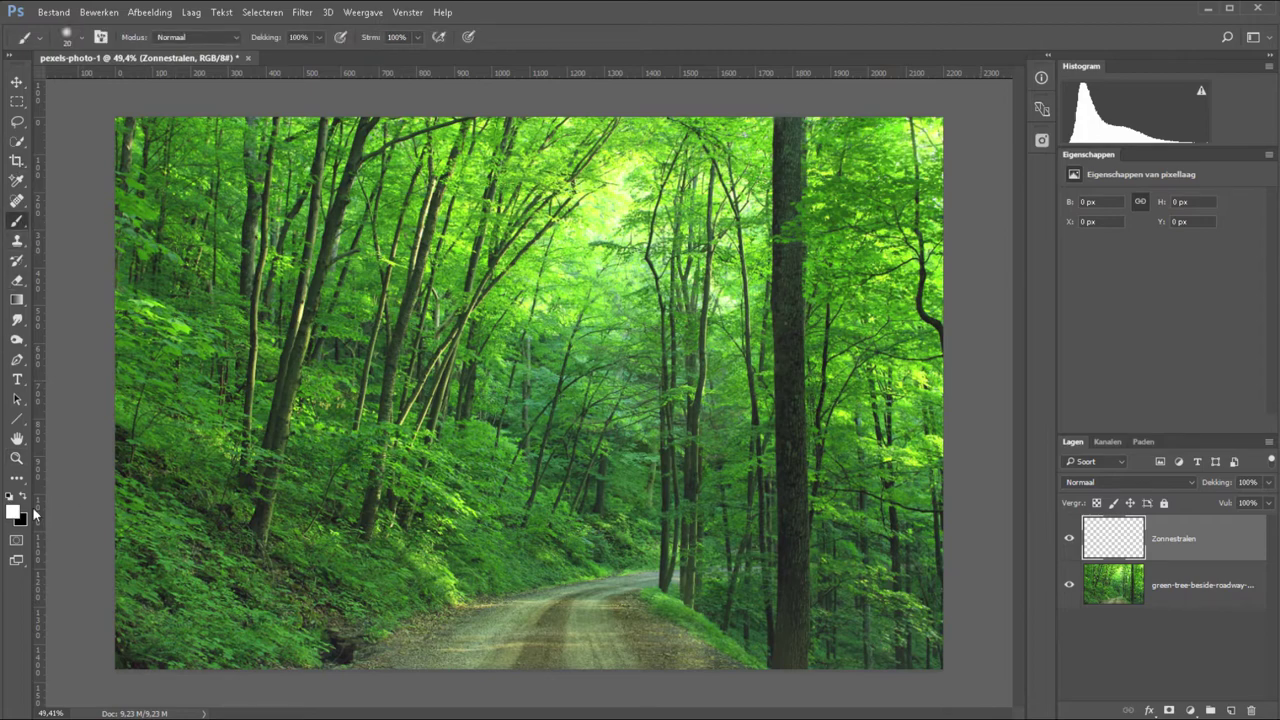
{"action": "right_click", "coordinate": [564, 448]}
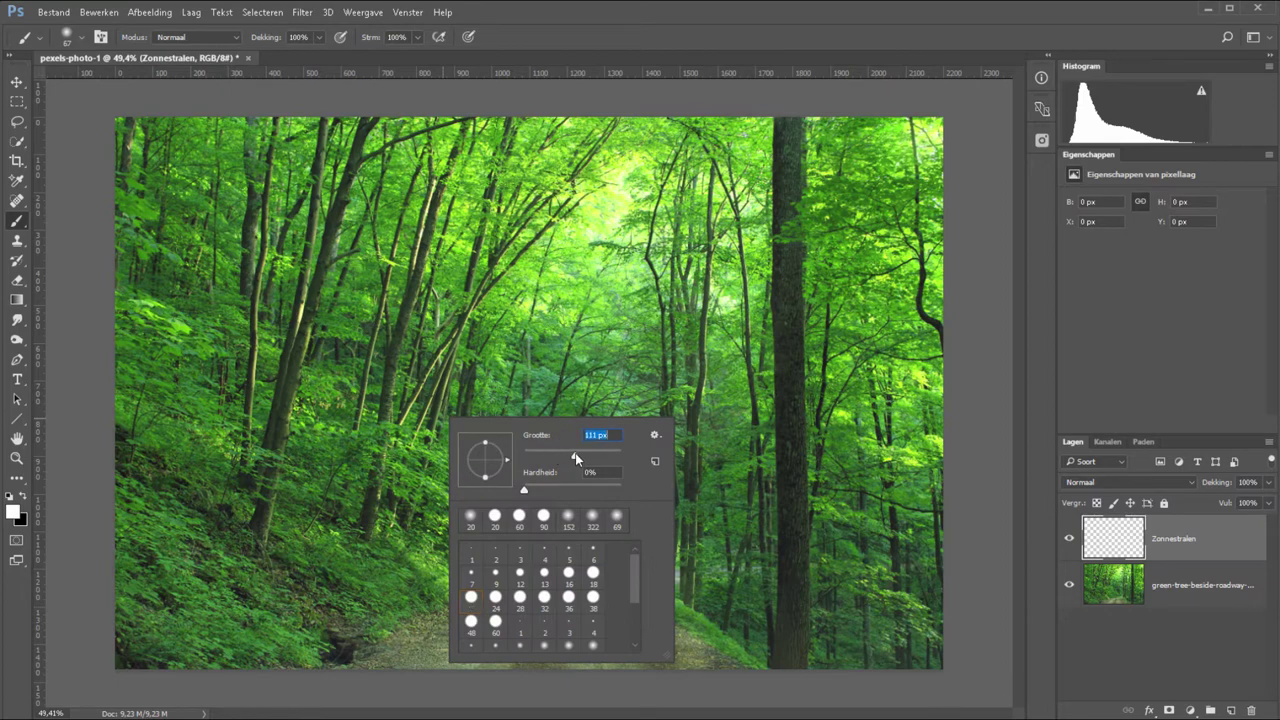
{"action": "left_click_drag", "start_coordinate": [570, 456], "coordinate": [666, 490]}
{"action": "left_click", "coordinate": [677, 40]}
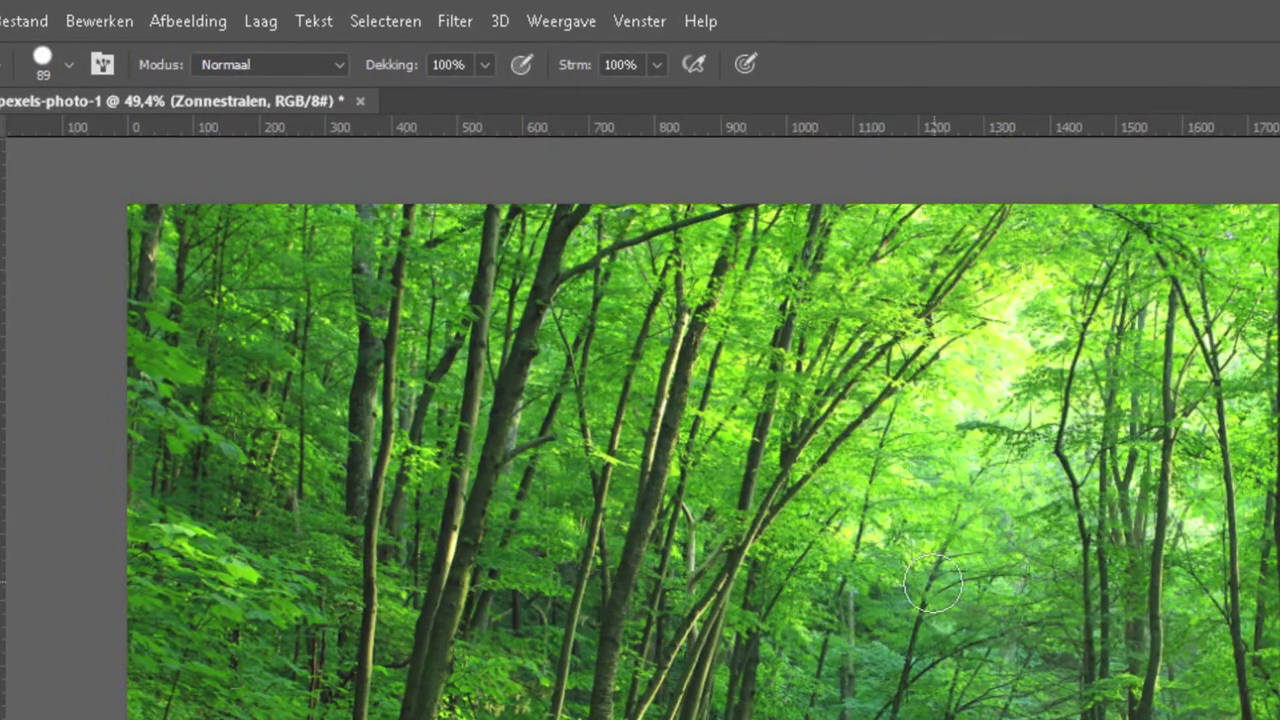
{"action": "left_click", "coordinate": [455, 66]}
Set brush opacity to 85% and paint white dots from below the canopy to the road's bend.
{"action": "type", "text": "85"}
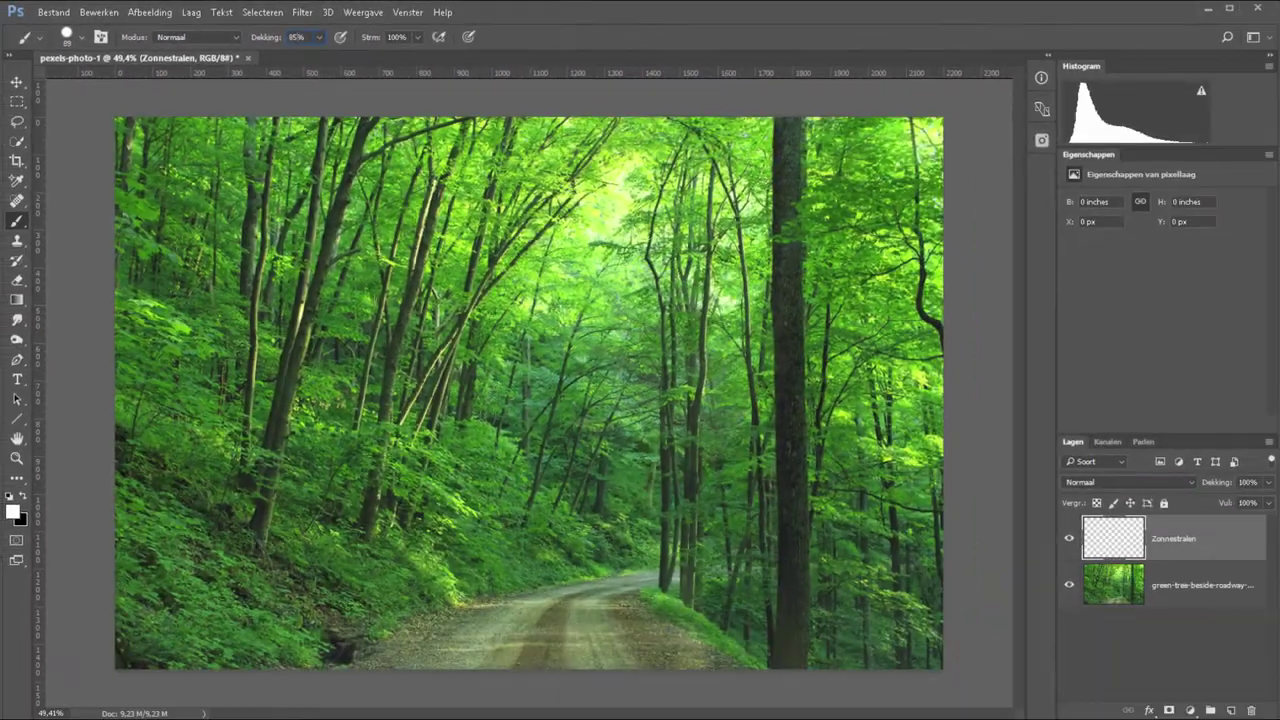
{"action": "left_click", "coordinate": [616, 219]}
{"action": "left_click", "coordinate": [584, 276]}
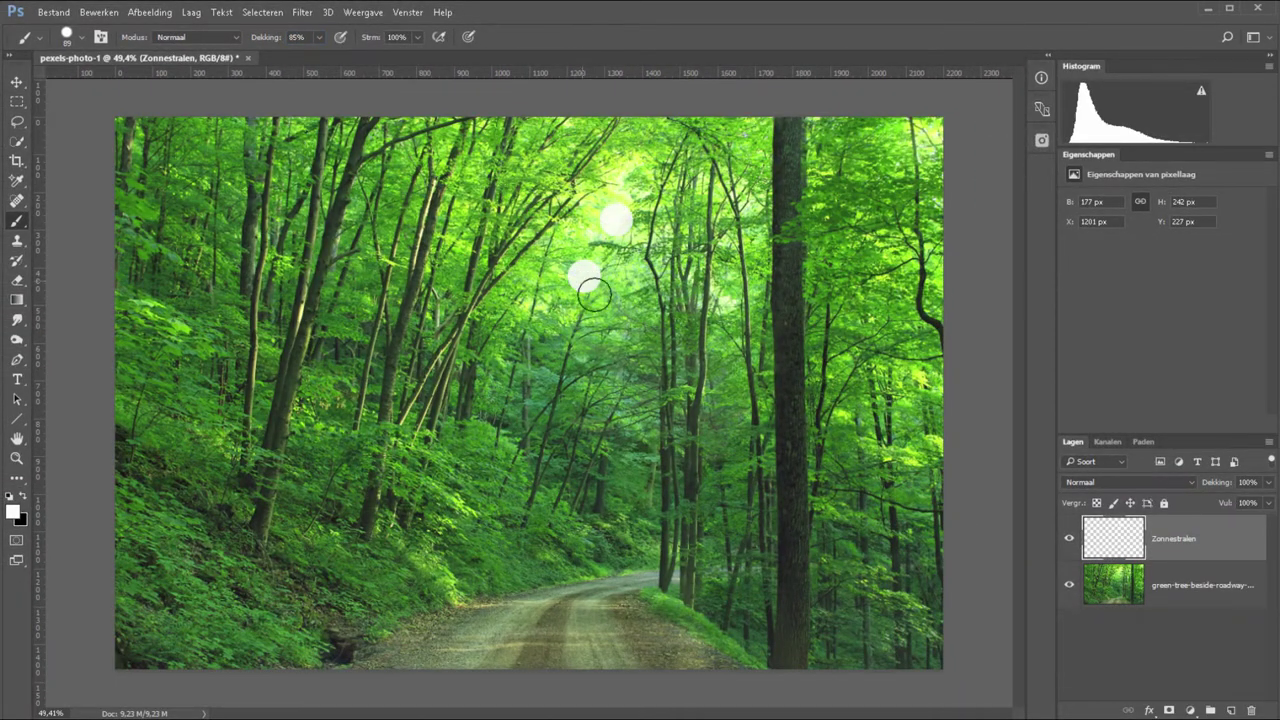
{"action": "left_click", "coordinate": [643, 330]}
{"action": "left_click", "coordinate": [564, 354]}
{"action": "left_click", "coordinate": [540, 422]}
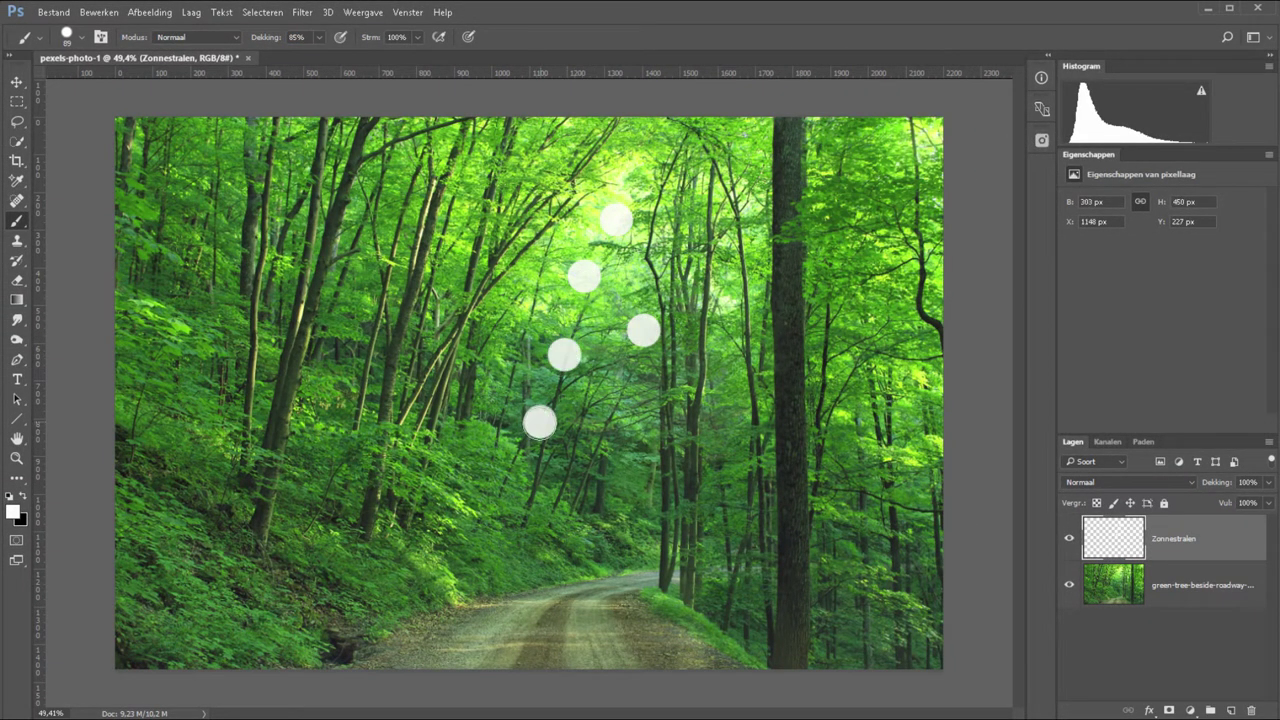
{"action": "left_click", "coordinate": [517, 487]}
{"action": "left_click", "coordinate": [495, 557]}
{"action": "left_click", "coordinate": [617, 581]}
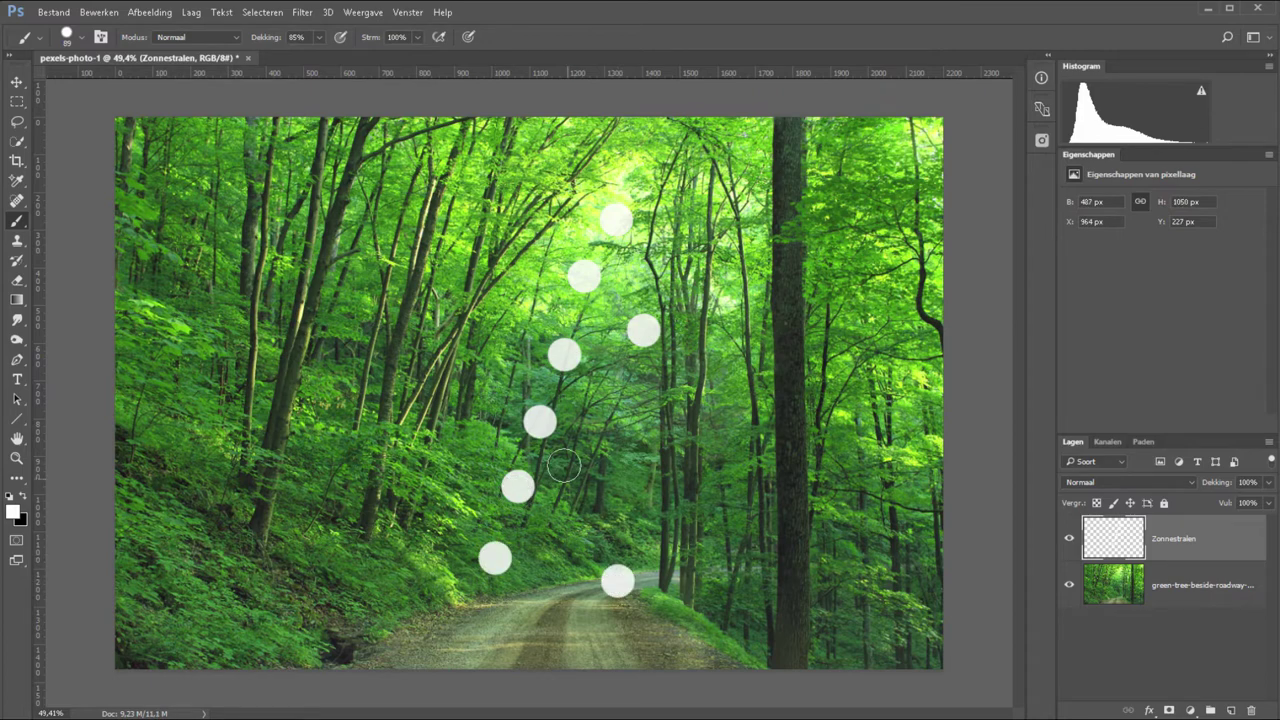
{"action": "left_click", "coordinate": [561, 461]}
Add white dots among and right of the central trees, scattering toward the road.
{"action": "left_click", "coordinate": [546, 546]}
{"action": "left_click", "coordinate": [611, 392]}
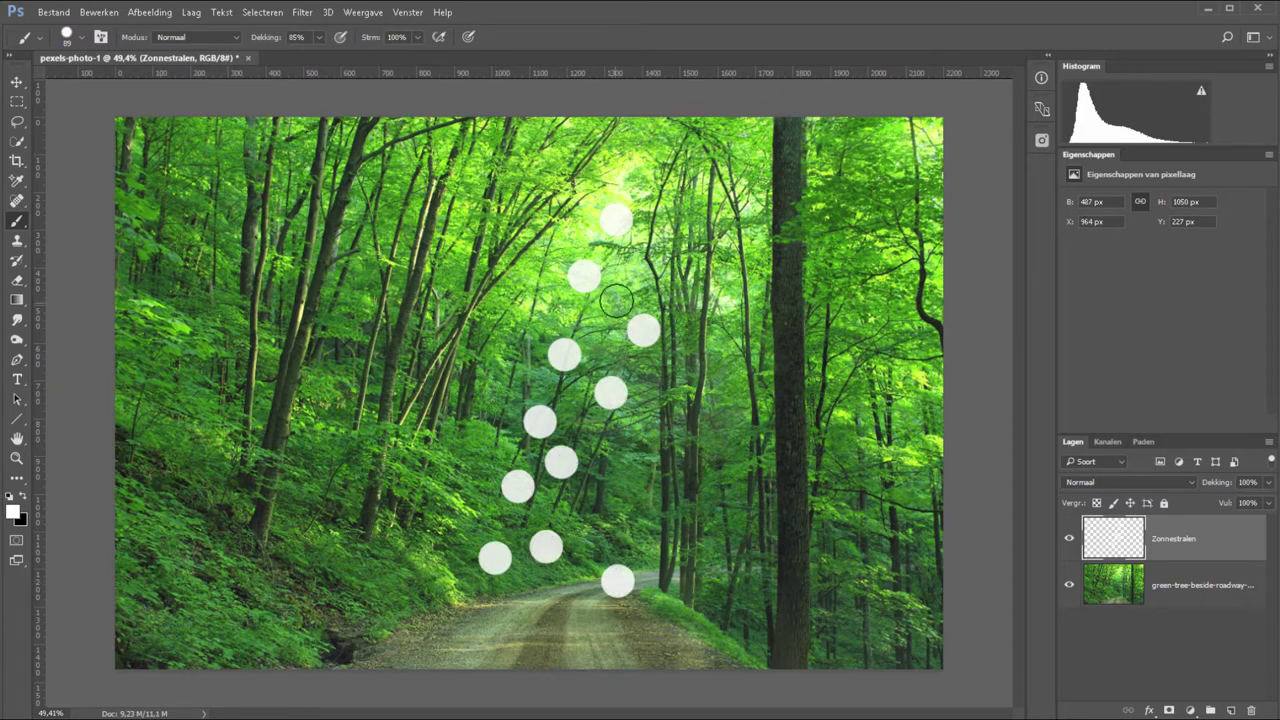
{"action": "left_click", "coordinate": [634, 284]}
{"action": "left_click", "coordinate": [672, 422]}
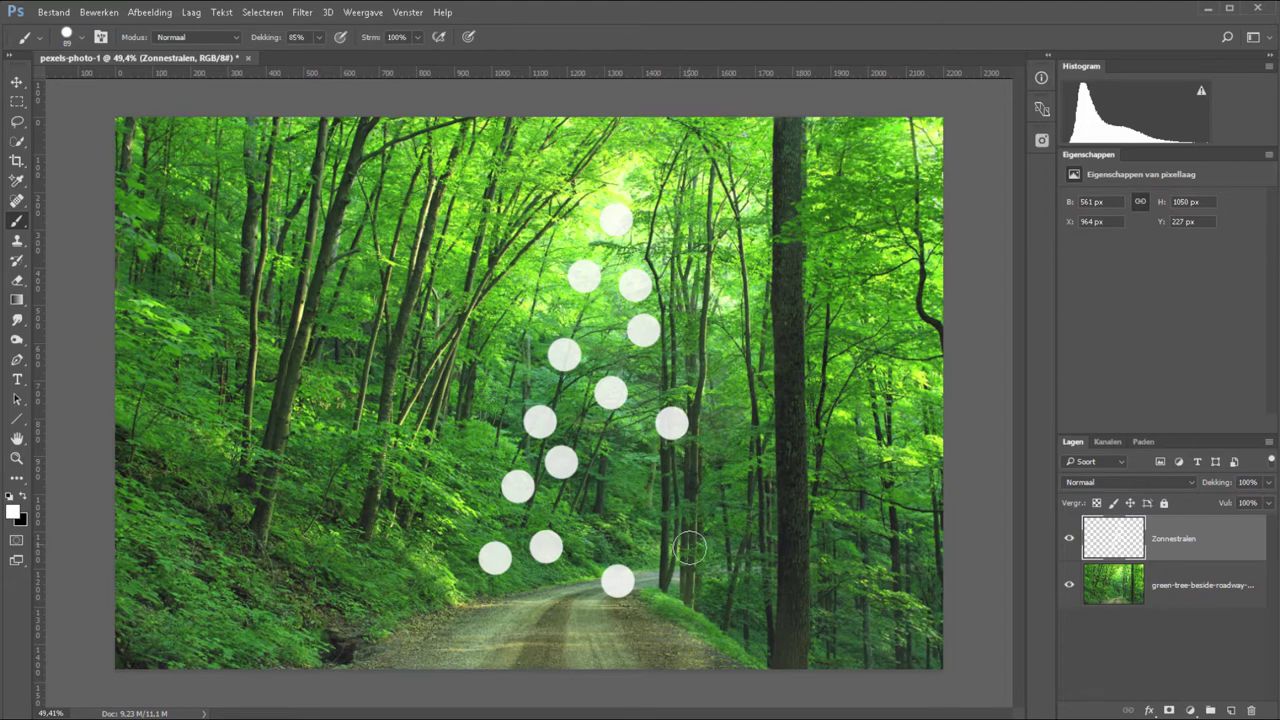
{"action": "left_click", "coordinate": [690, 547]}
{"action": "left_click", "coordinate": [634, 461]}
{"action": "left_click", "coordinate": [645, 516]}
{"action": "left_click", "coordinate": [696, 631]}
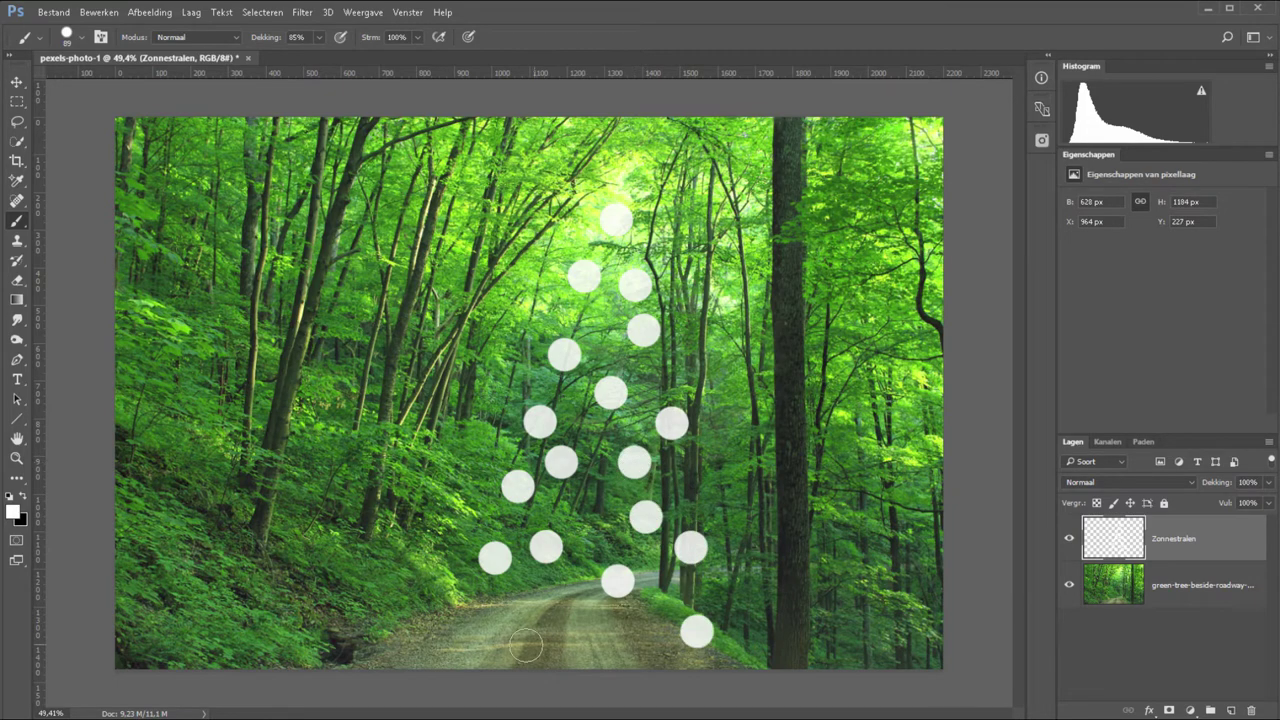
{"action": "left_click", "coordinate": [503, 628]}
Paint white dots over the road, its lower edge, the right trunk and the grass.
{"action": "left_click", "coordinate": [600, 657]}
{"action": "left_click", "coordinate": [563, 594]}
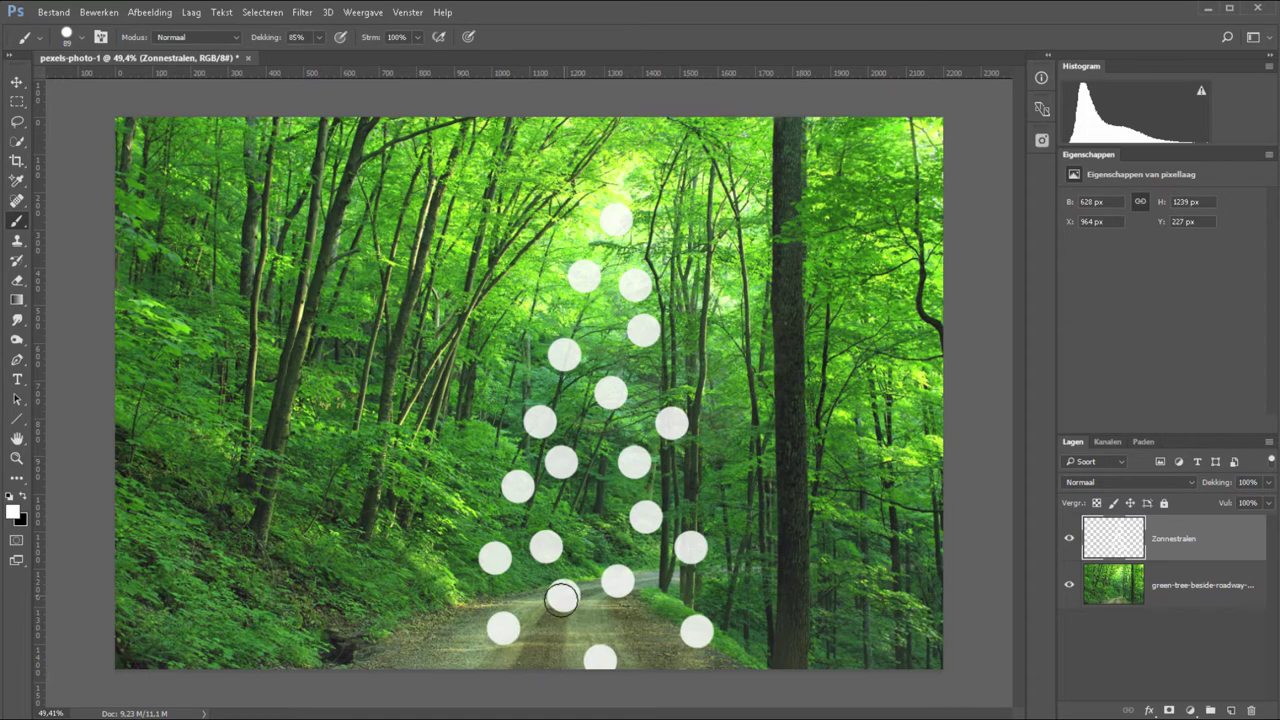
{"action": "left_click", "coordinate": [463, 654]}
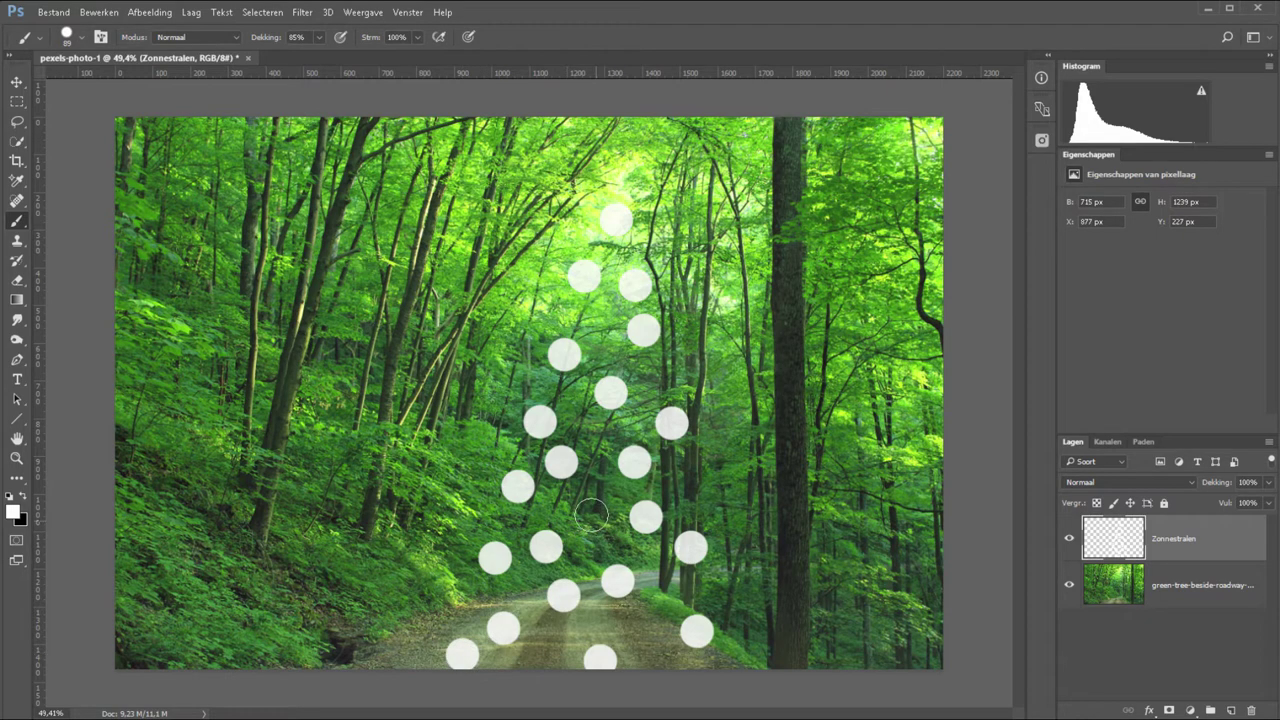
{"action": "left_click", "coordinate": [591, 513]}
{"action": "left_click", "coordinate": [700, 490]}
{"action": "left_click", "coordinate": [737, 585]}
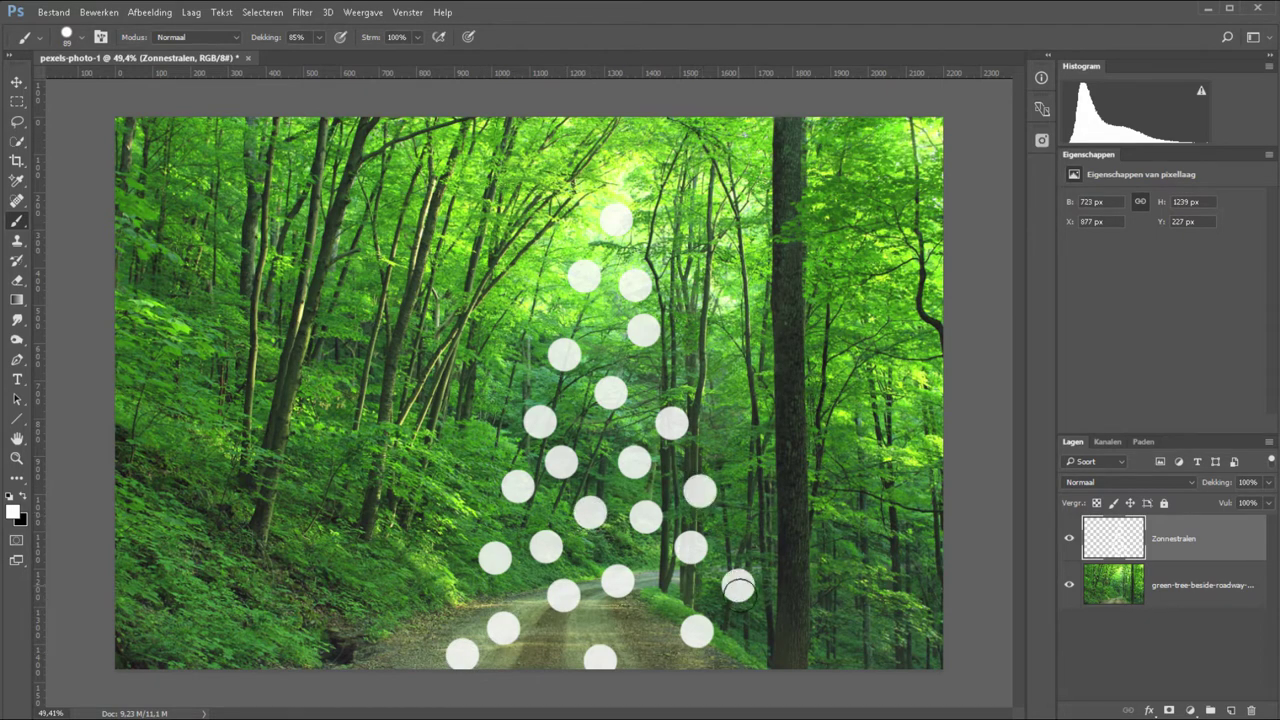
{"action": "left_click", "coordinate": [768, 654]}
{"action": "left_click", "coordinate": [642, 632]}
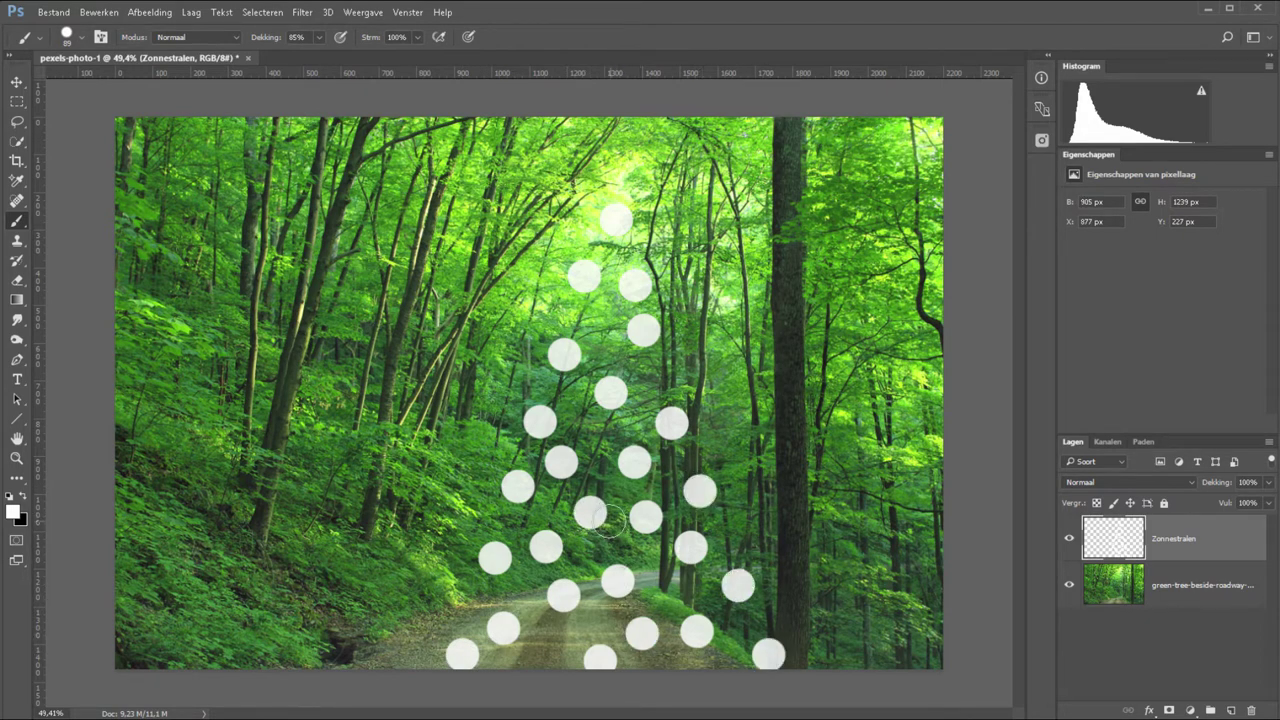
Shrink the brush to 56 px and lower its opacity to 60%.
{"action": "right_click", "coordinate": [463, 331]}
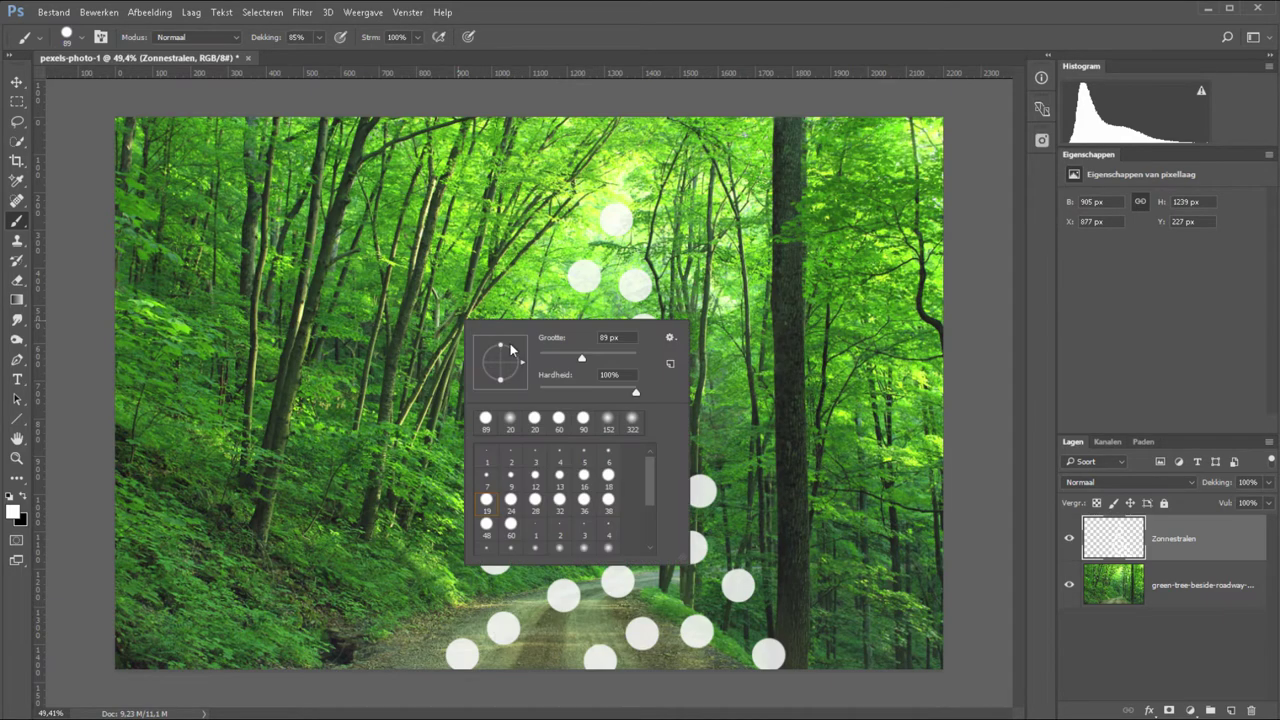
{"action": "left_click", "coordinate": [567, 358]}
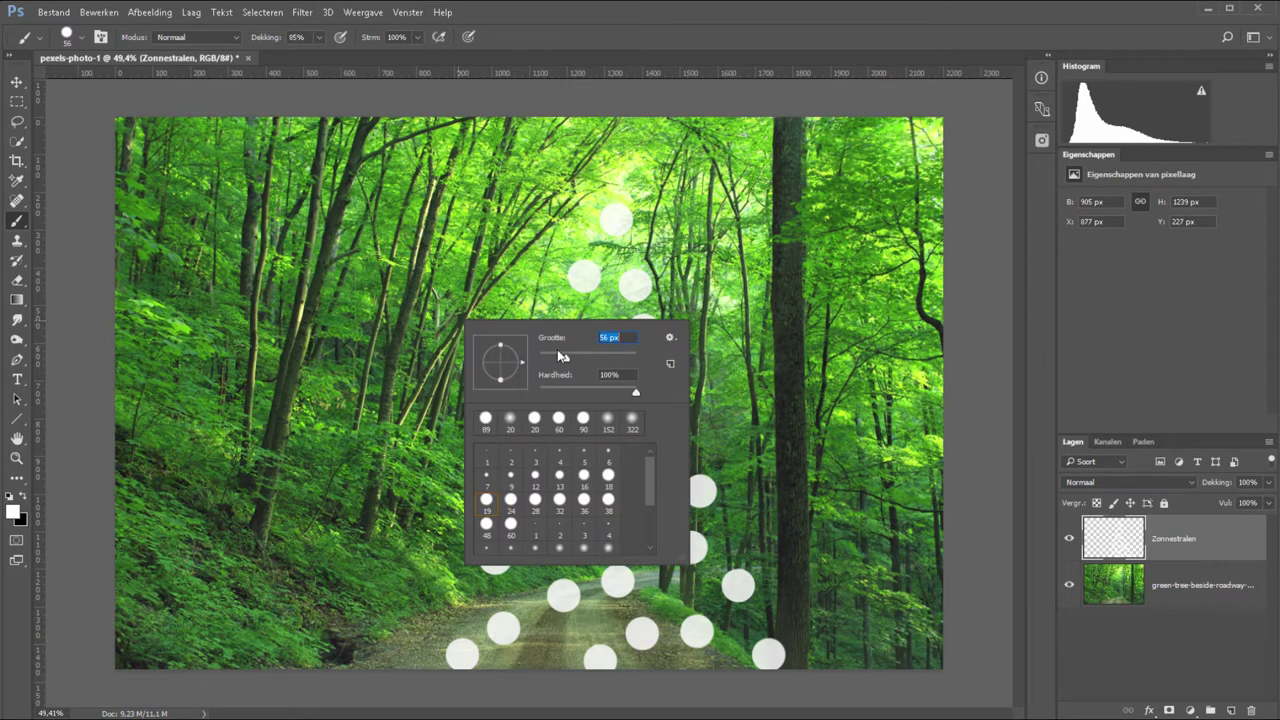
{"action": "left_click", "coordinate": [296, 37]}
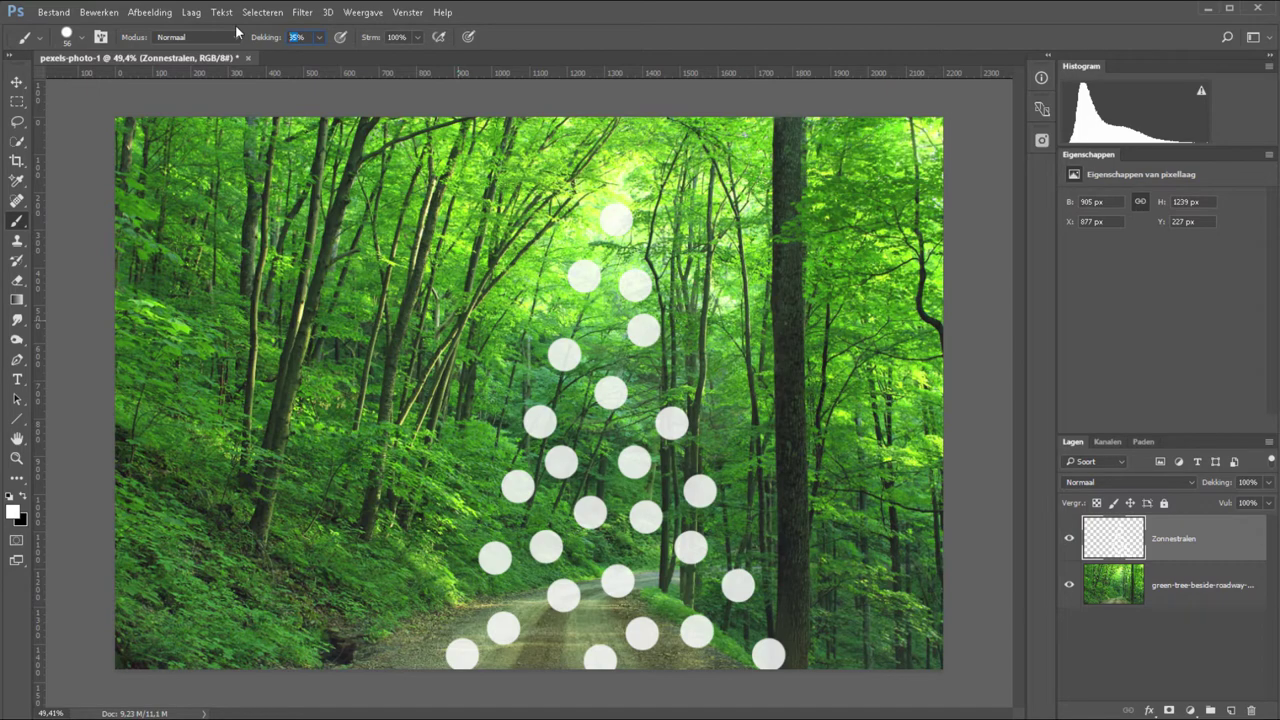
{"action": "type", "text": "60"}
Paint small faint dots between the larger ones and down the beam to the road.
{"action": "left_click", "coordinate": [590, 314]}
{"action": "left_click", "coordinate": [588, 369]}
{"action": "left_click", "coordinate": [604, 421]}
{"action": "left_click", "coordinate": [587, 470]}
{"action": "left_click", "coordinate": [547, 497]}
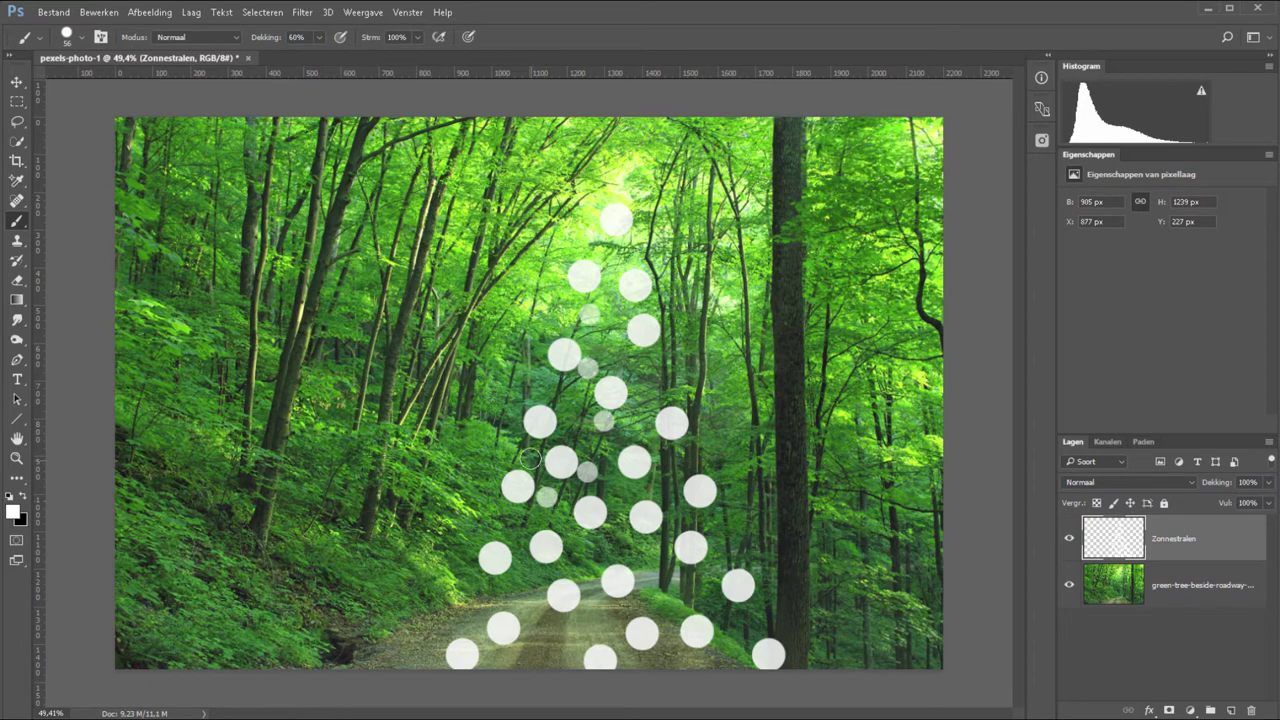
{"action": "left_click", "coordinate": [532, 453]}
{"action": "left_click", "coordinate": [516, 525]}
{"action": "left_click", "coordinate": [518, 578]}
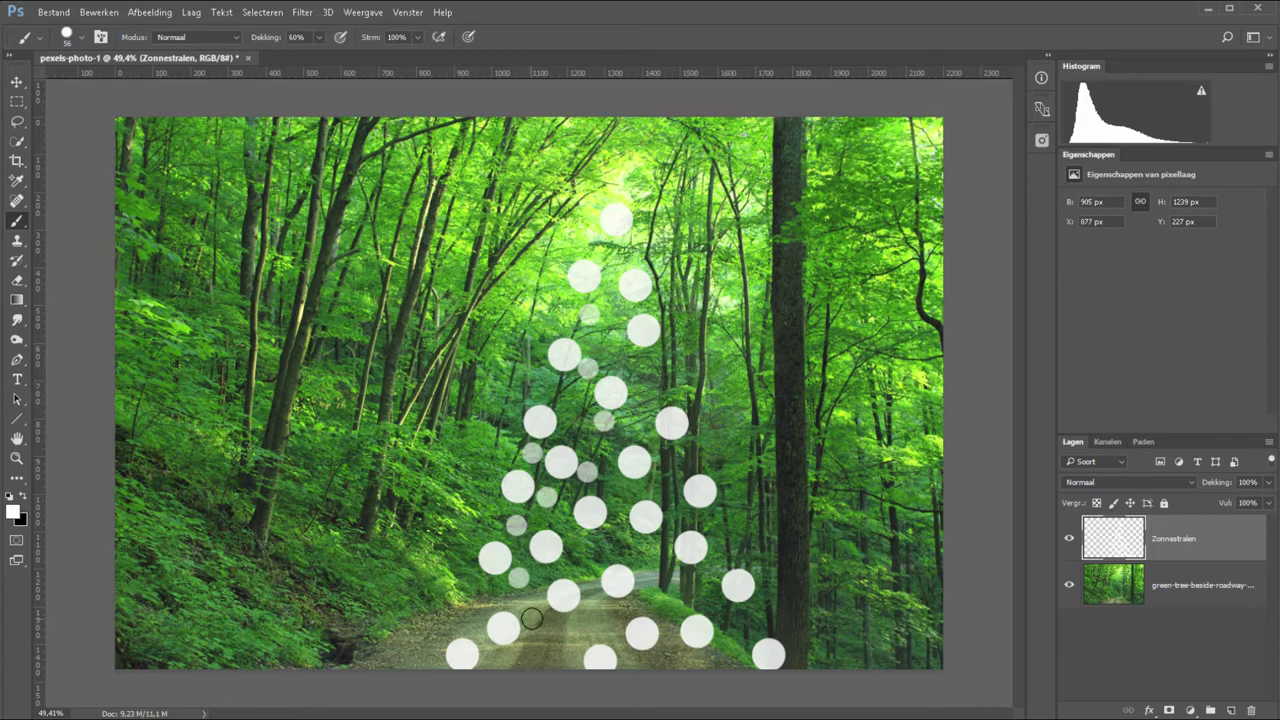
{"action": "left_click", "coordinate": [531, 617]}
{"action": "left_click", "coordinate": [503, 654]}
{"action": "left_click", "coordinate": [489, 590]}
{"action": "left_click", "coordinate": [474, 626]}
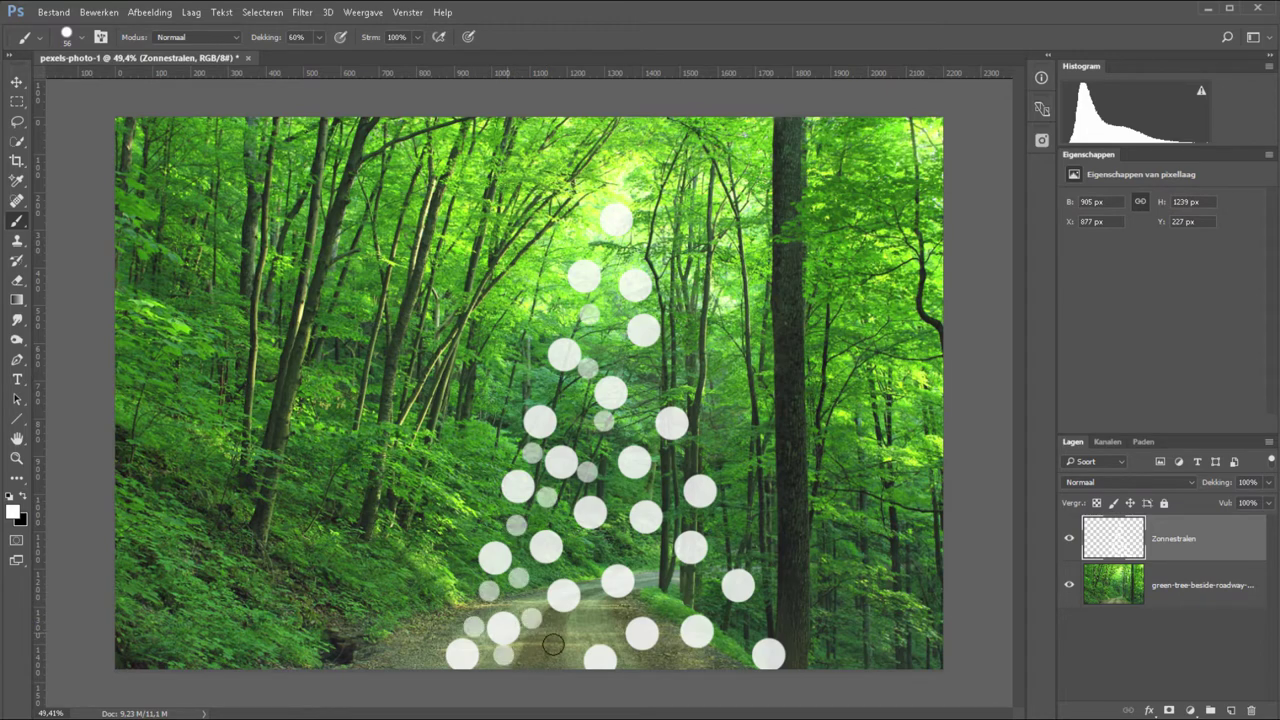
Add faint dots on the road, back up the beam and spreading toward the right.
{"action": "left_click", "coordinate": [561, 660]}
{"action": "left_click", "coordinate": [566, 628]}
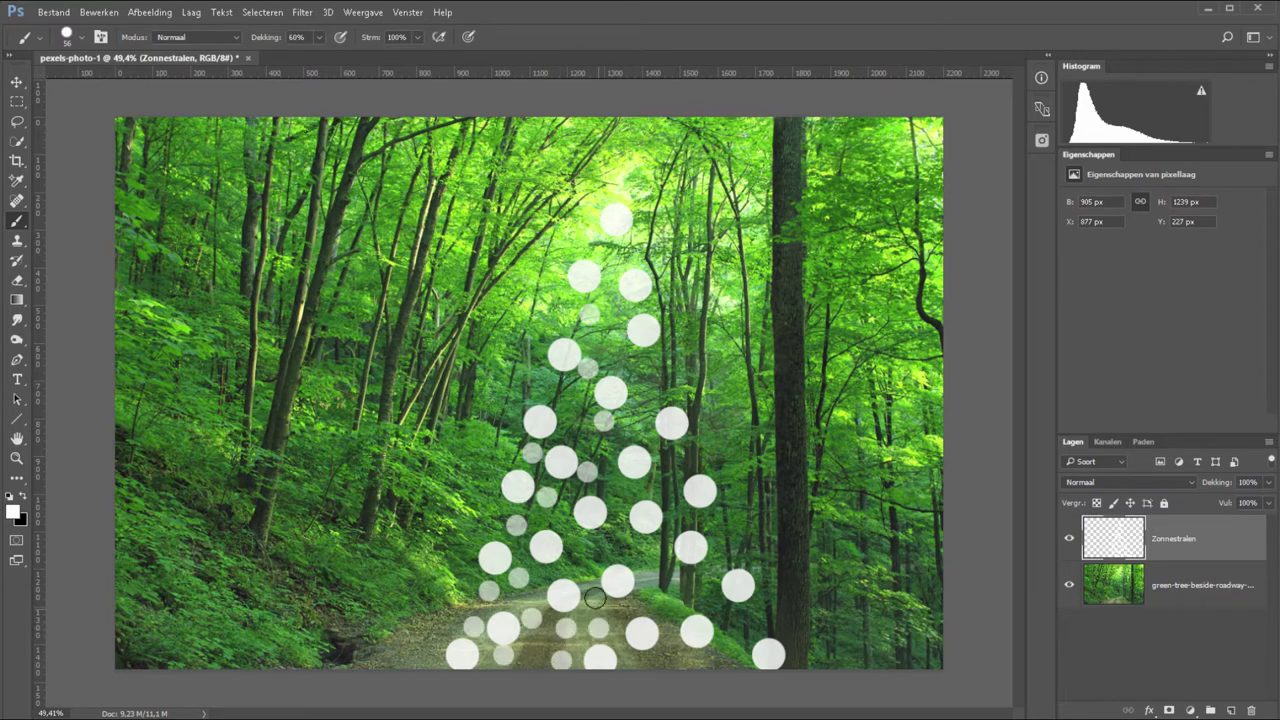
{"action": "left_click", "coordinate": [595, 583]}
{"action": "left_click", "coordinate": [584, 543]}
{"action": "left_click", "coordinate": [615, 485]}
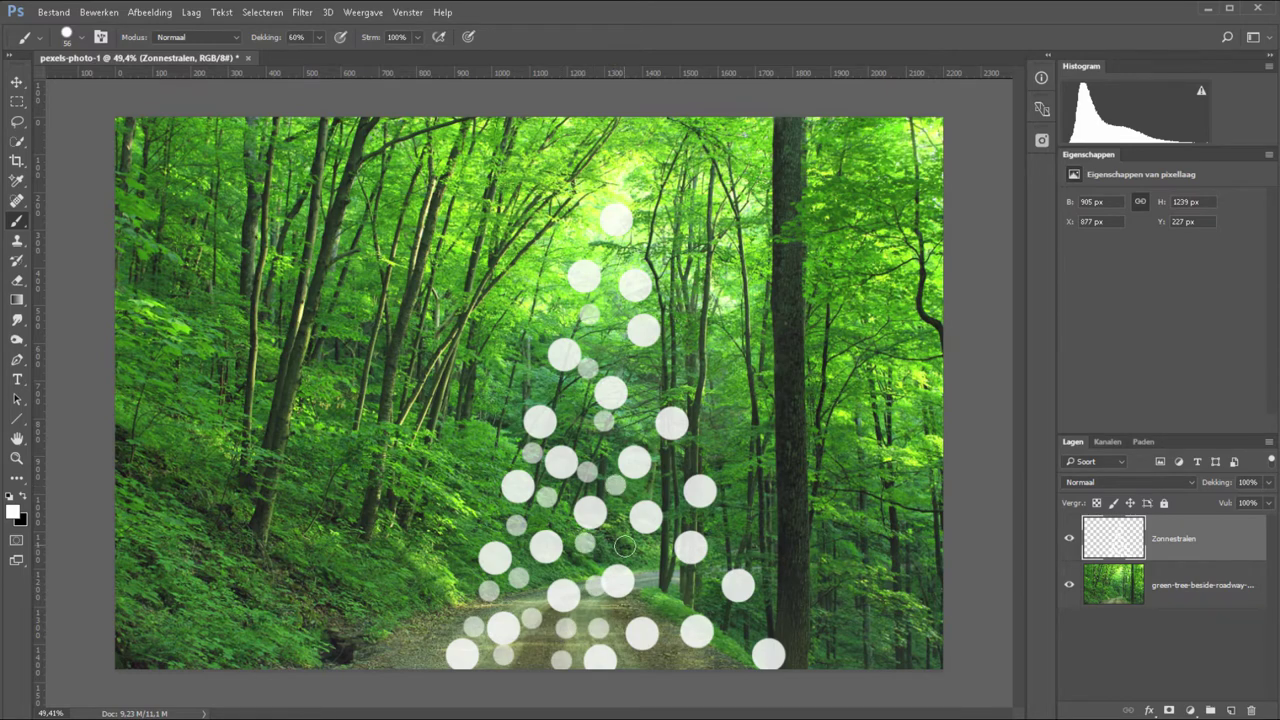
{"action": "left_click", "coordinate": [624, 545]}
{"action": "left_click", "coordinate": [651, 553]}
{"action": "left_click", "coordinate": [691, 575]}
{"action": "left_click", "coordinate": [715, 604]}
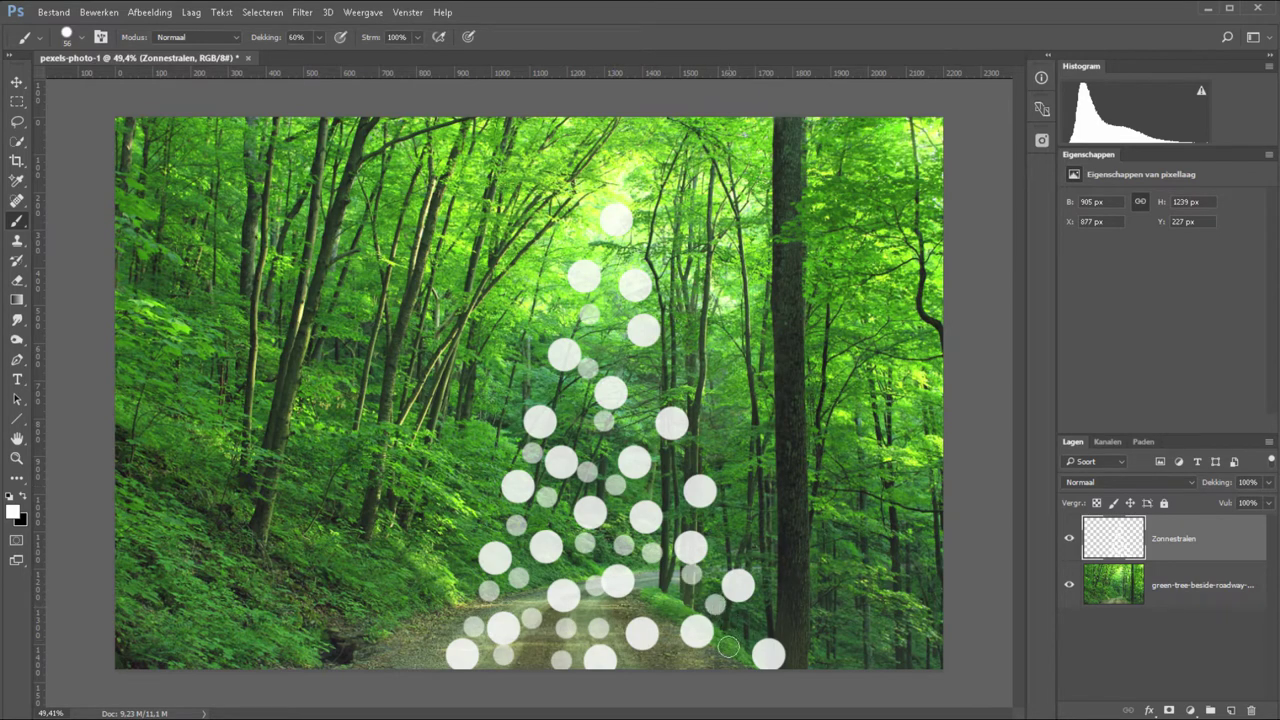
{"action": "left_click", "coordinate": [730, 642]}
Paint more faint dots near the road and drag dot trails up toward the treetops.
{"action": "left_click", "coordinate": [672, 659]}
{"action": "left_click", "coordinate": [659, 603]}
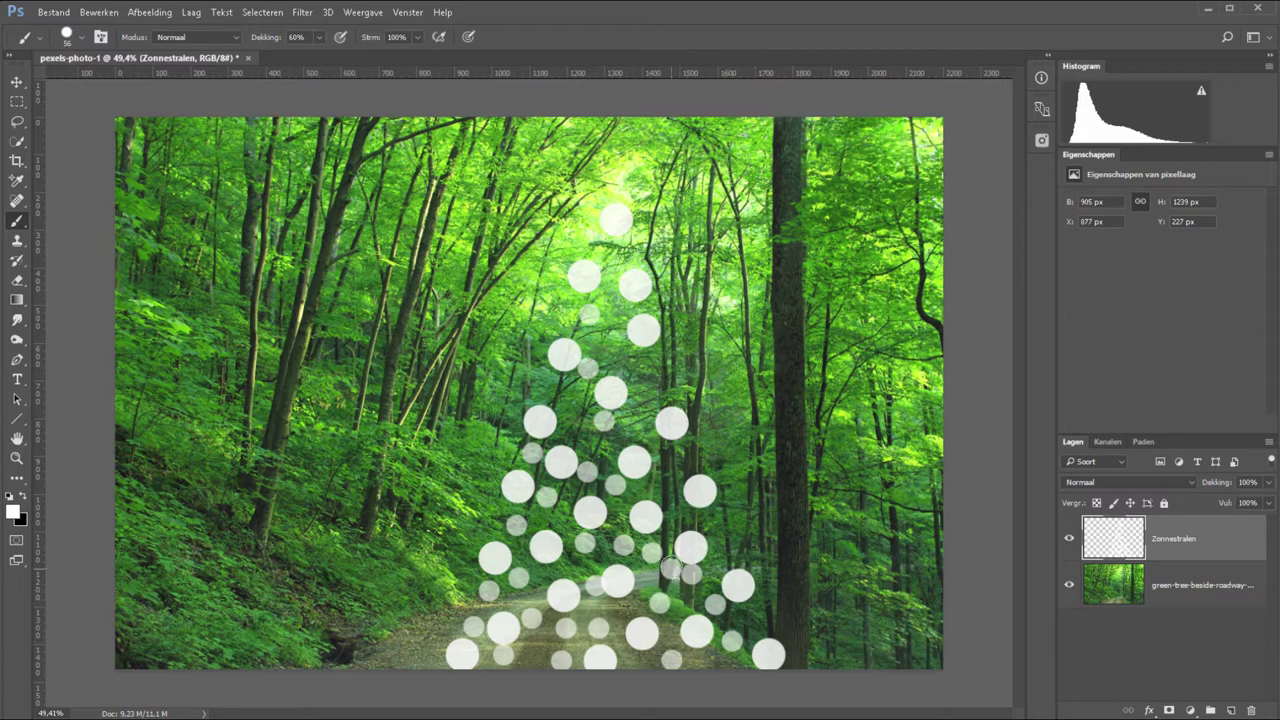
{"action": "left_click_drag", "start_coordinate": [675, 498], "coordinate": [674, 356]}
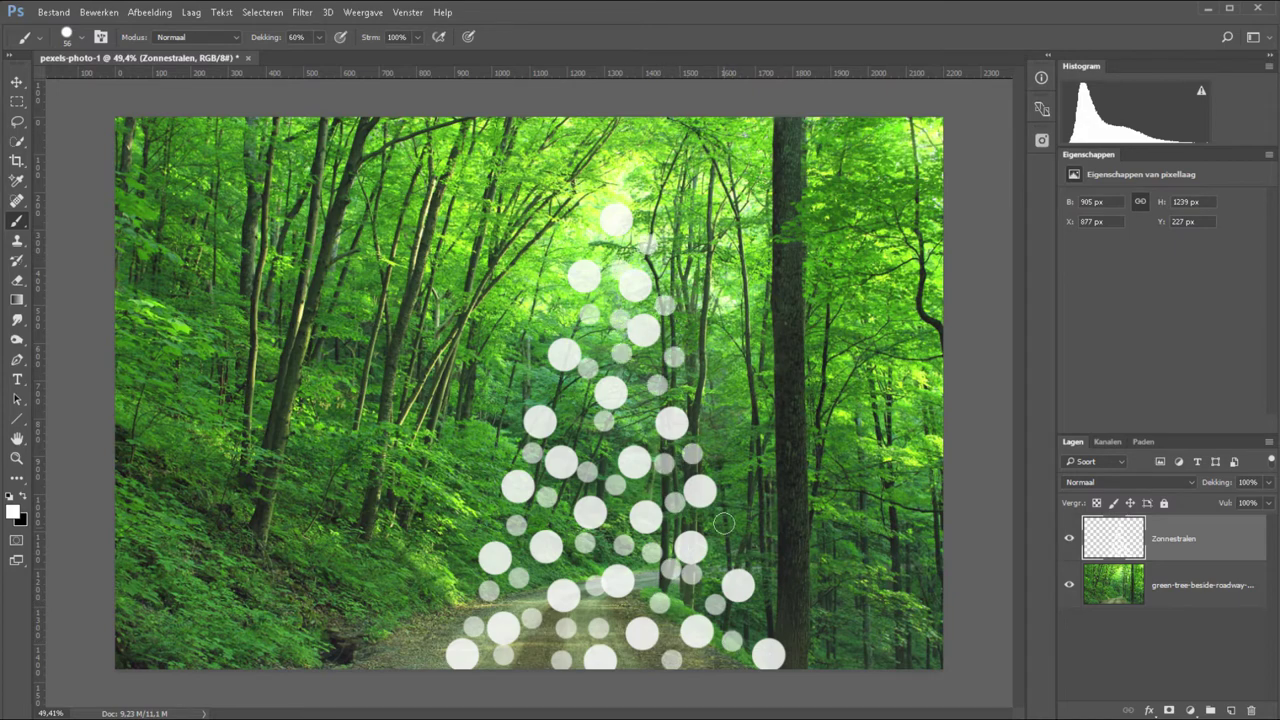
{"action": "left_click_drag", "start_coordinate": [723, 518], "coordinate": [755, 625]}
{"action": "left_click_drag", "start_coordinate": [588, 430], "coordinate": [572, 388]}
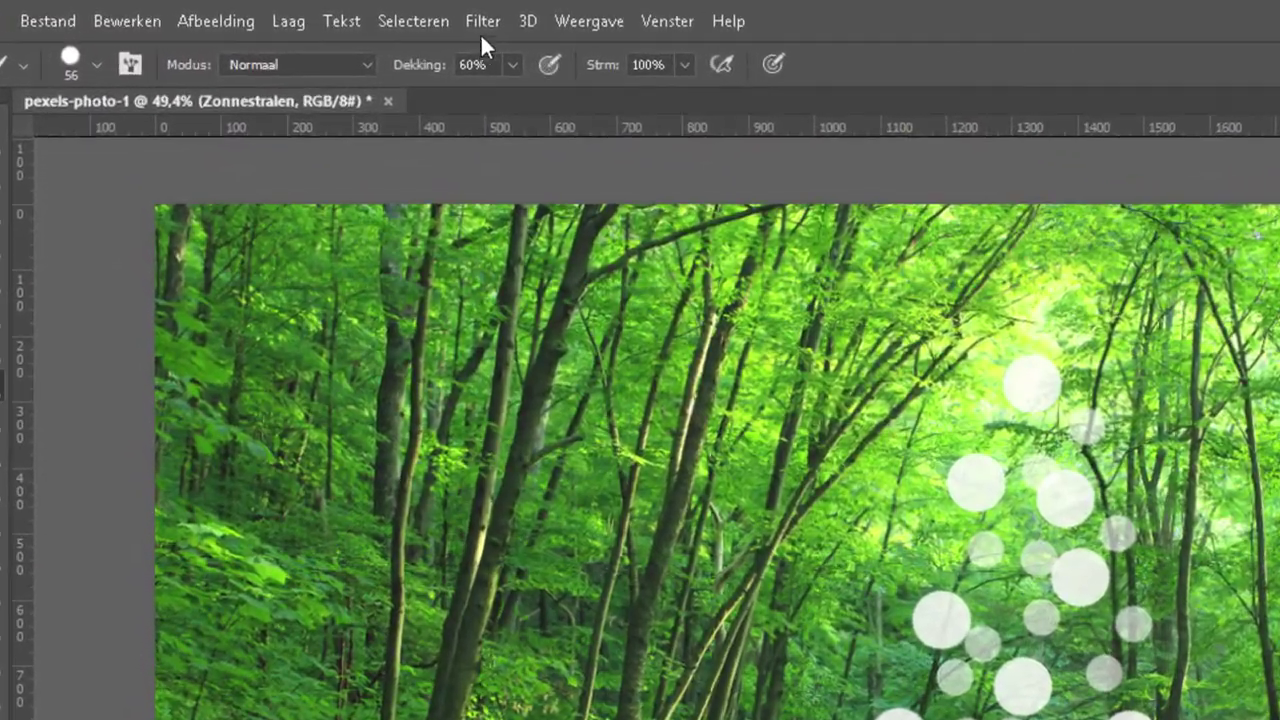
Open Filter > Vervagen > Radiaal vaag and set Zoomen, amount 30, Best quality.
{"action": "left_click", "coordinate": [303, 14]}
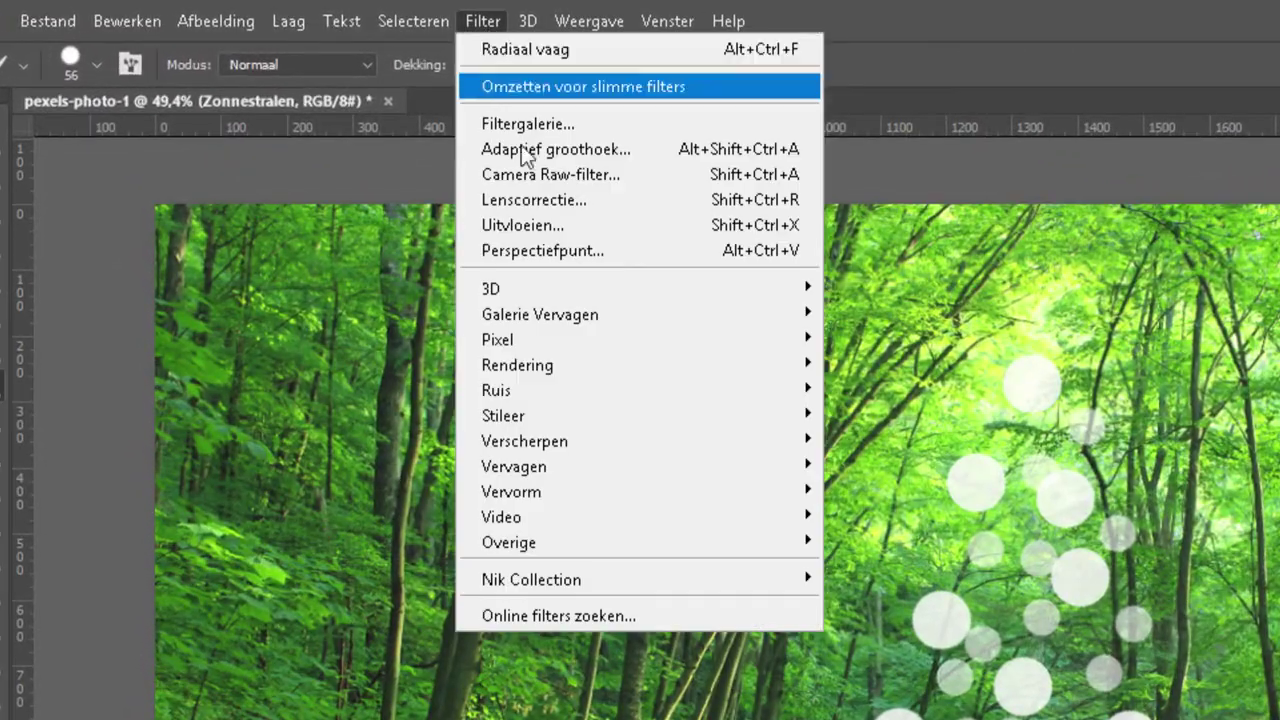
{"action": "mouse_move", "coordinate": [507, 459]}
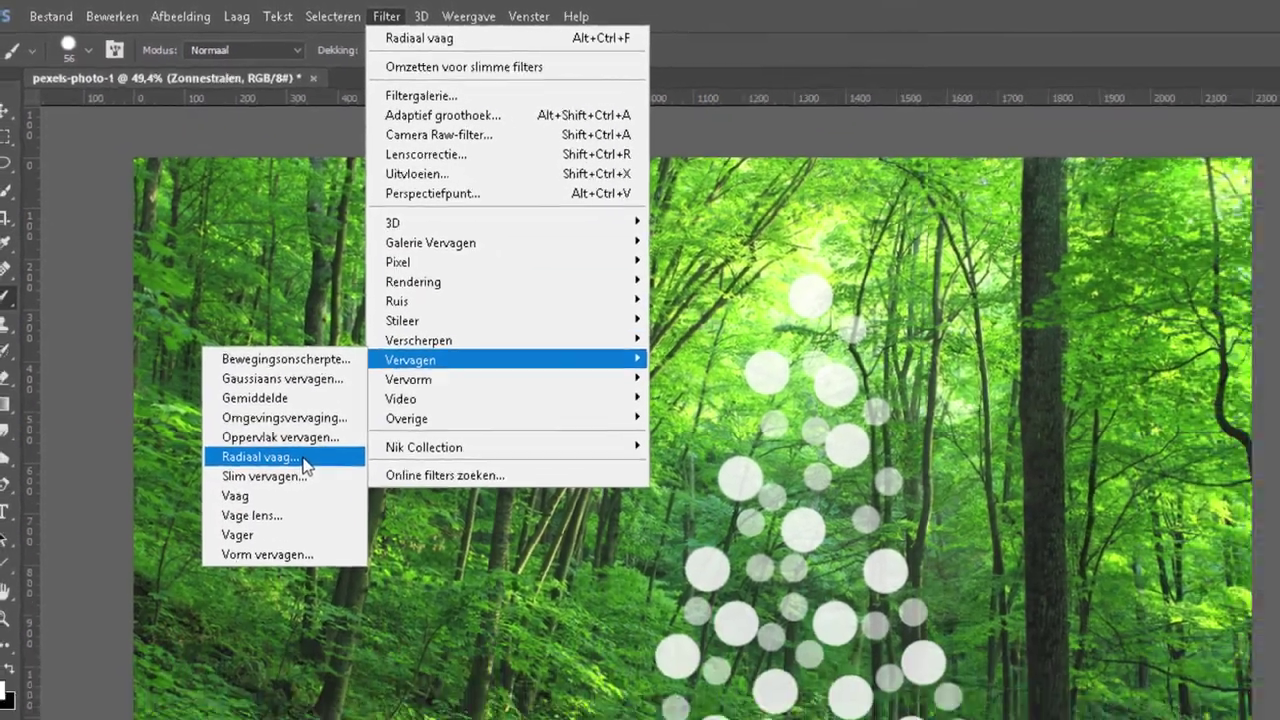
{"action": "left_click", "coordinate": [320, 591]}
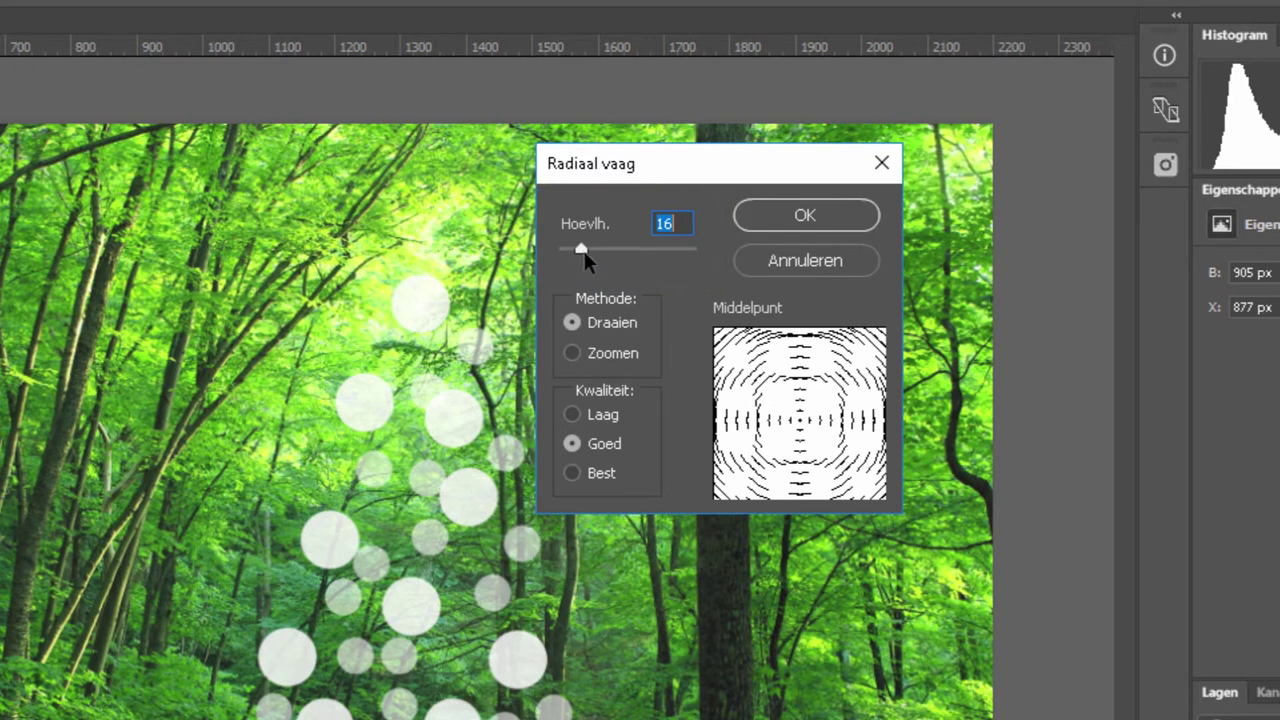
{"action": "left_click_drag", "start_coordinate": [574, 251], "coordinate": [692, 250]}
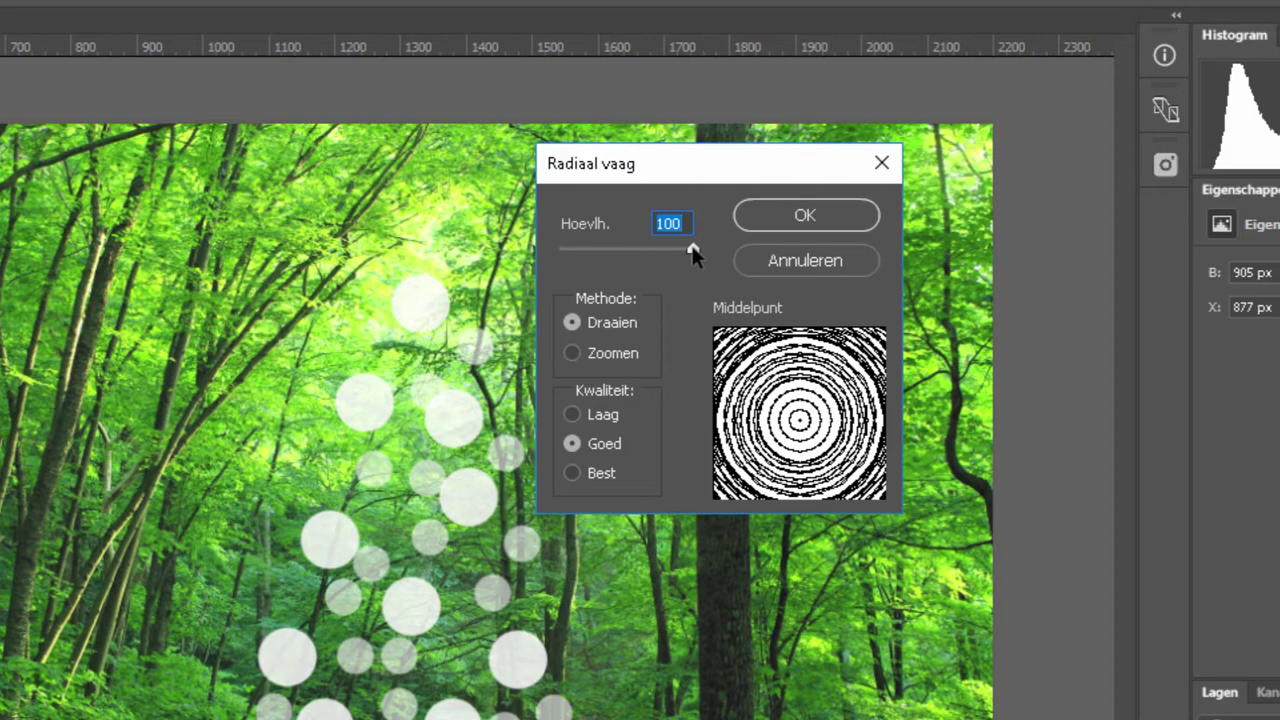
{"action": "left_click_drag", "start_coordinate": [691, 252], "coordinate": [600, 251]}
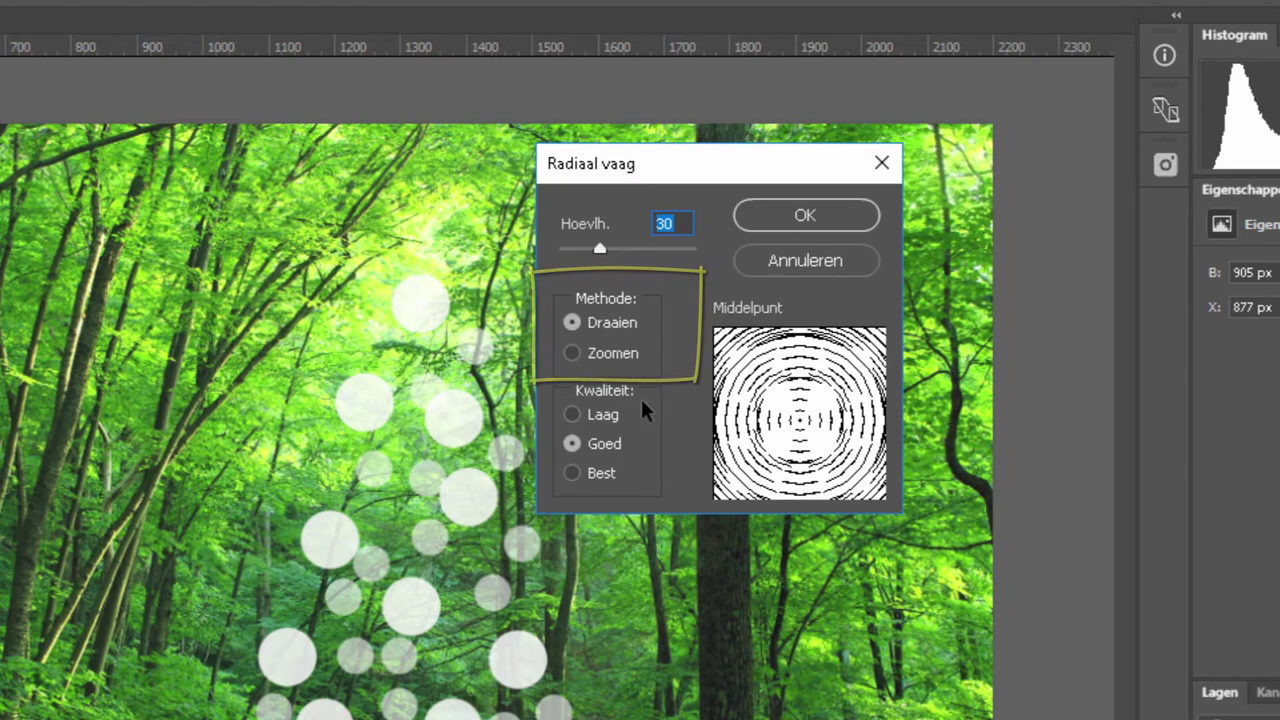
{"action": "left_click", "coordinate": [600, 354]}
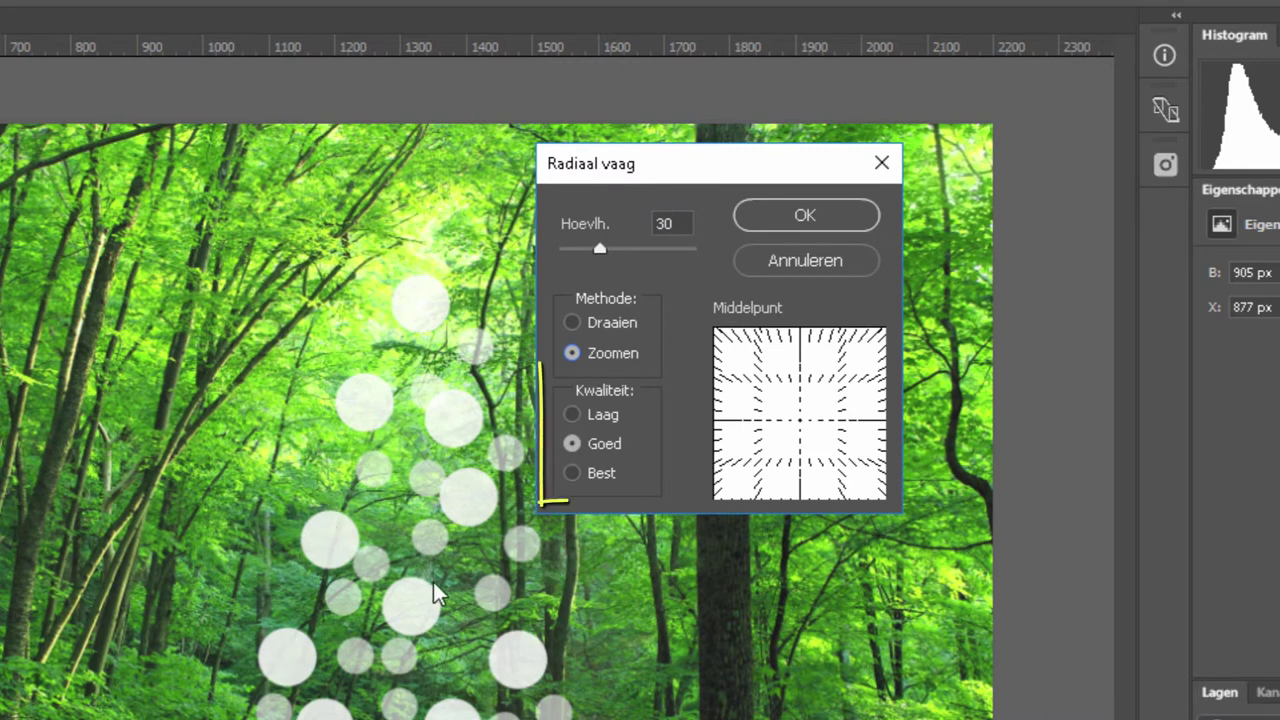
{"action": "left_click", "coordinate": [586, 468]}
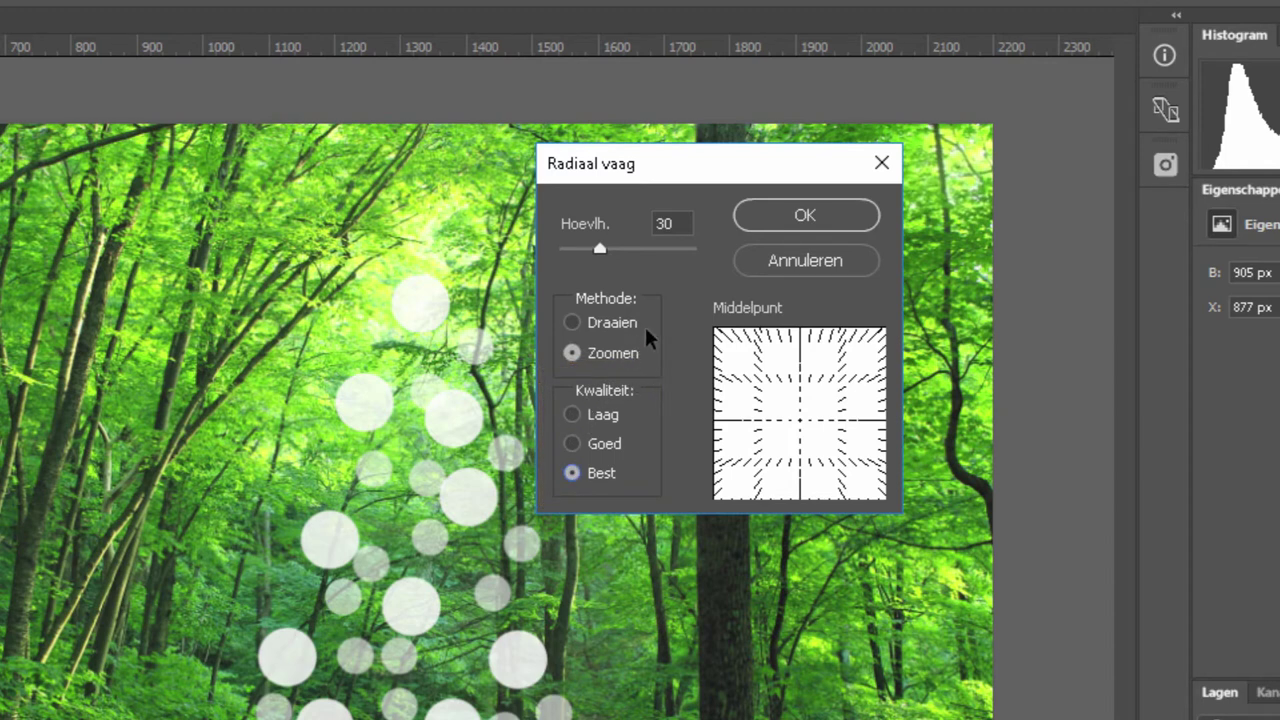
Raise the radial blur amount to 81, move its centre near the top, and apply it.
{"action": "left_click", "coordinate": [667, 250]}
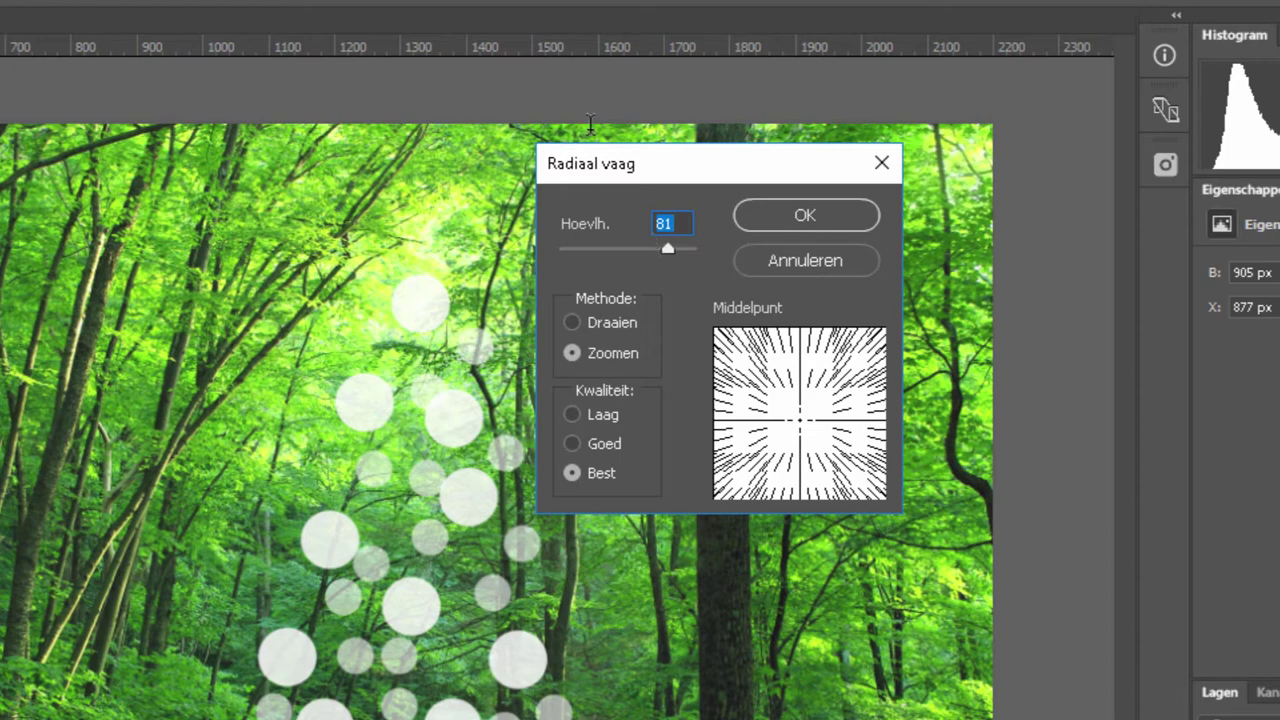
{"action": "left_click", "coordinate": [815, 360]}
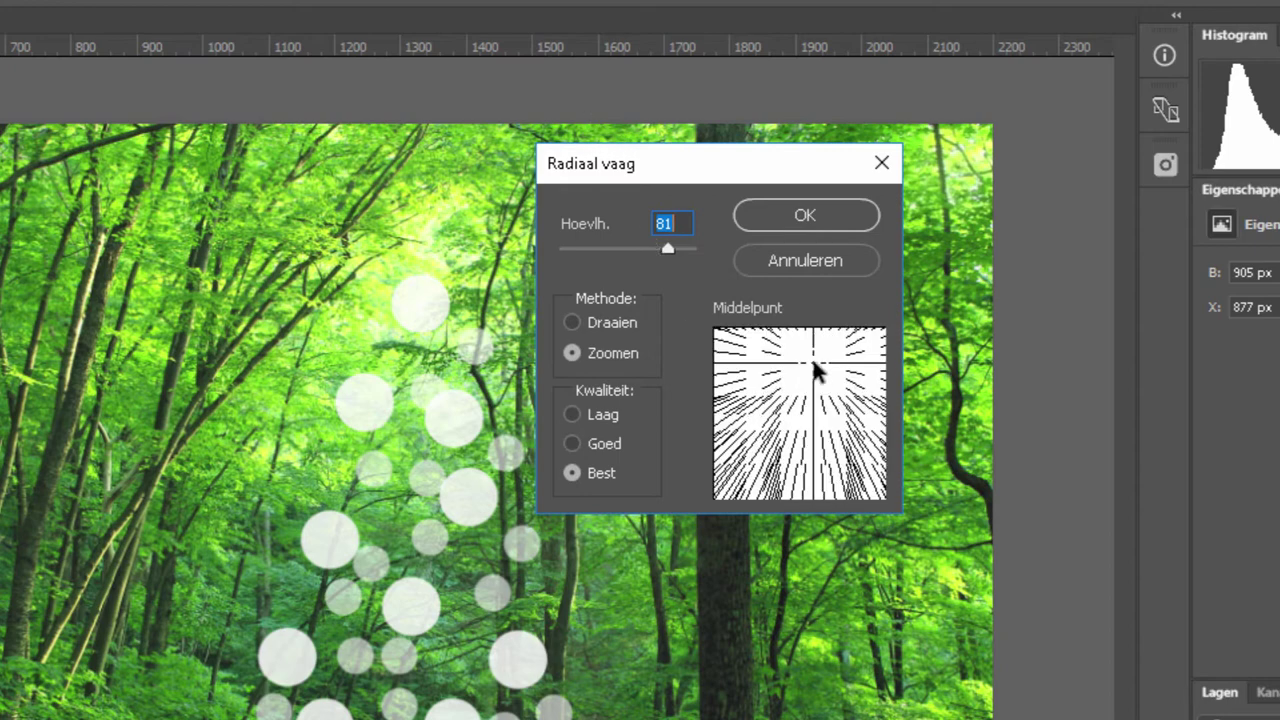
{"action": "left_click", "coordinate": [812, 352]}
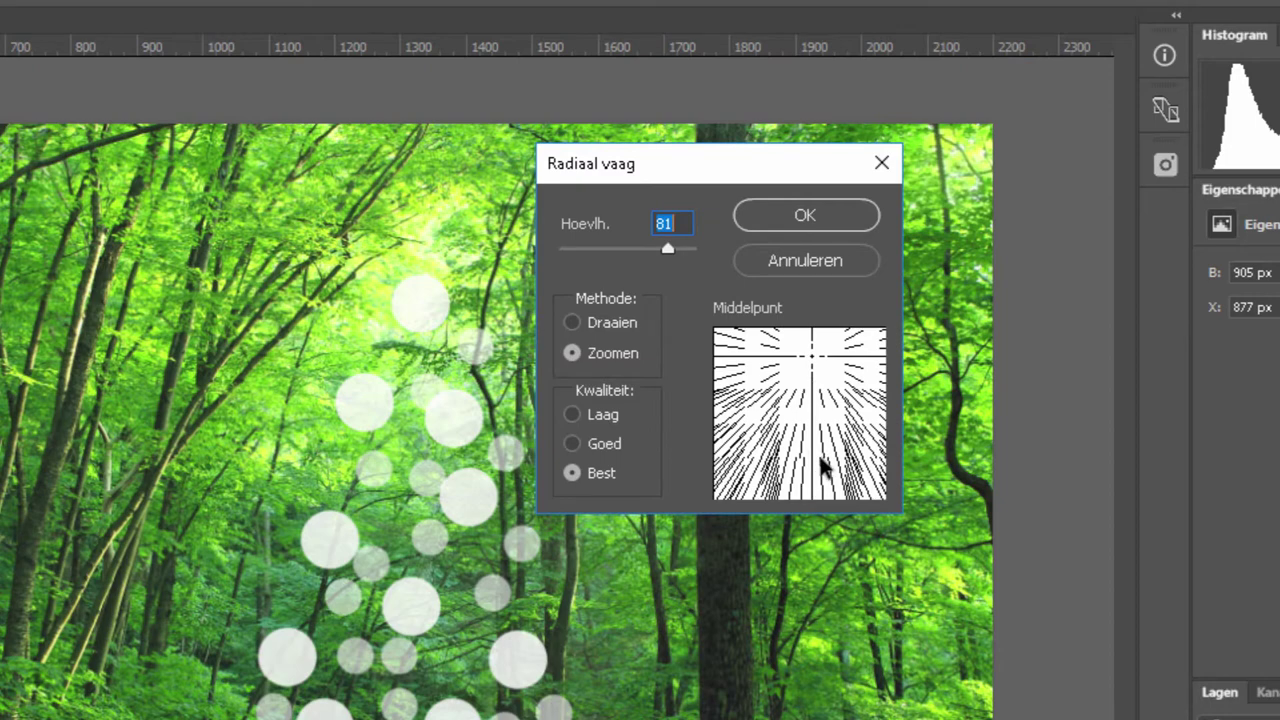
{"action": "left_click", "coordinate": [795, 220]}
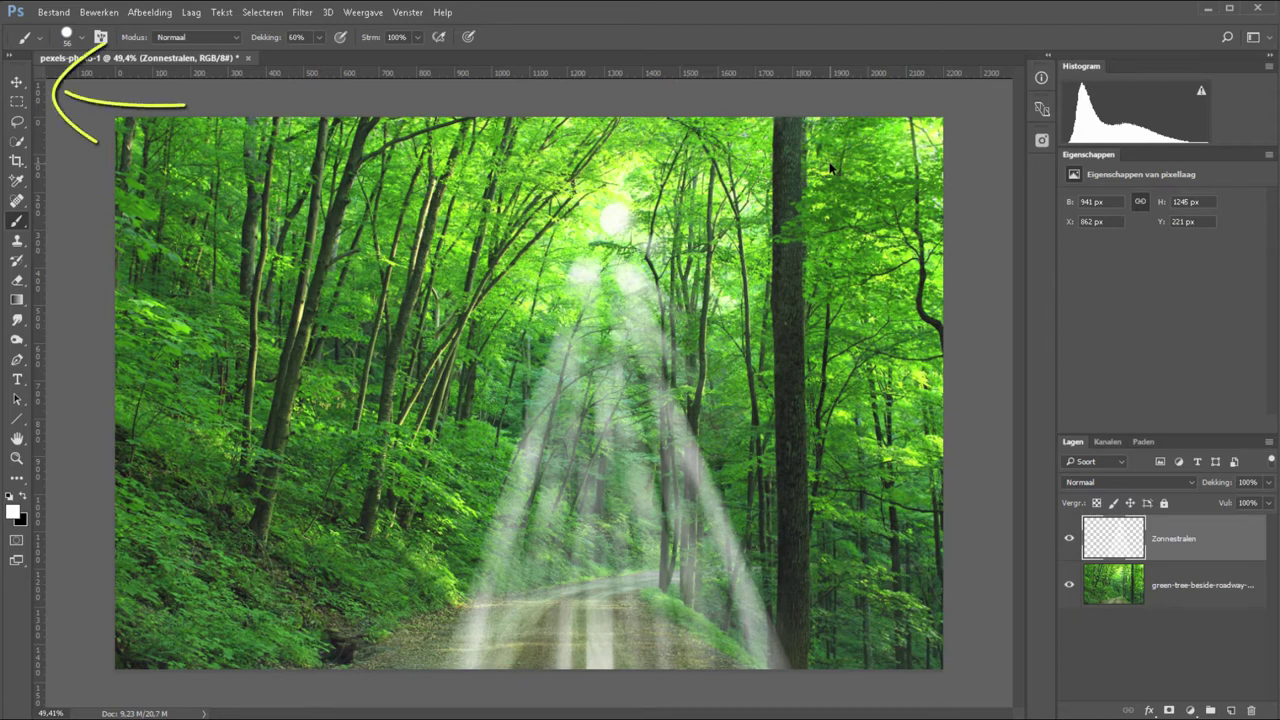
Move the sunbeam layer up, rotate it about 7° and scale it to roughly 125% × 129%.
{"action": "key", "text": "v"}
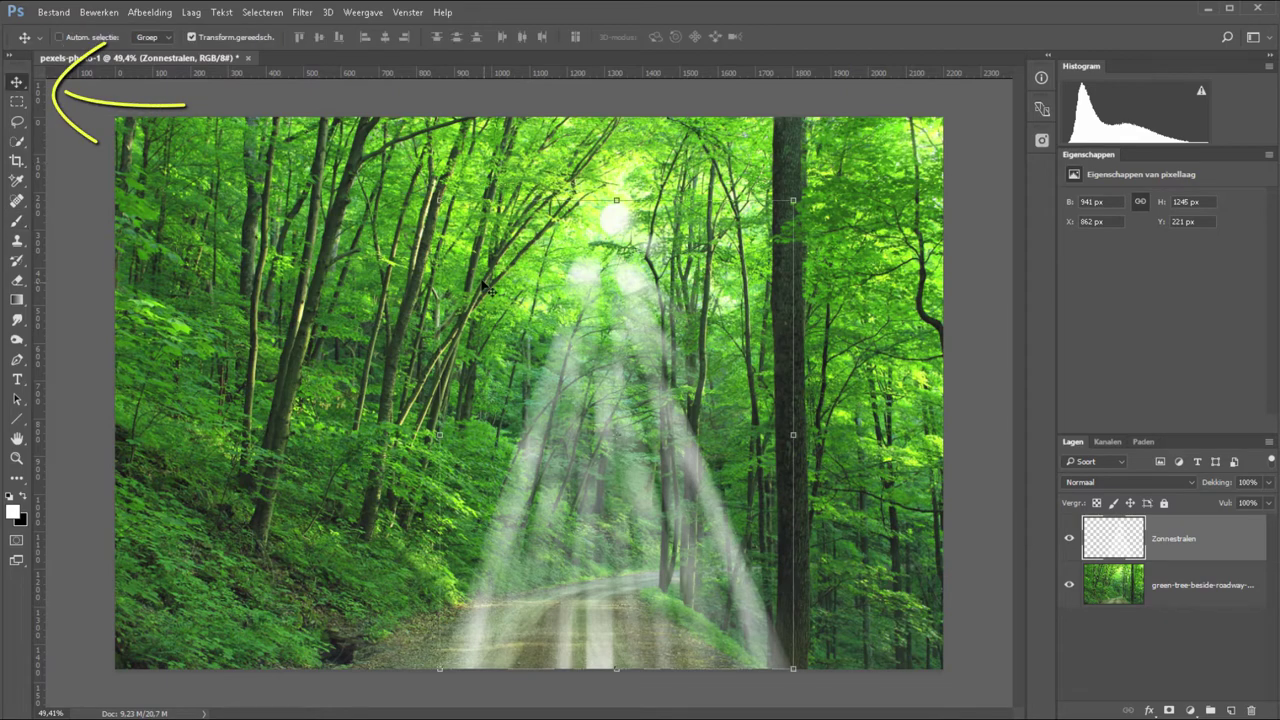
{"action": "left_click_drag", "start_coordinate": [623, 361], "coordinate": [614, 330]}
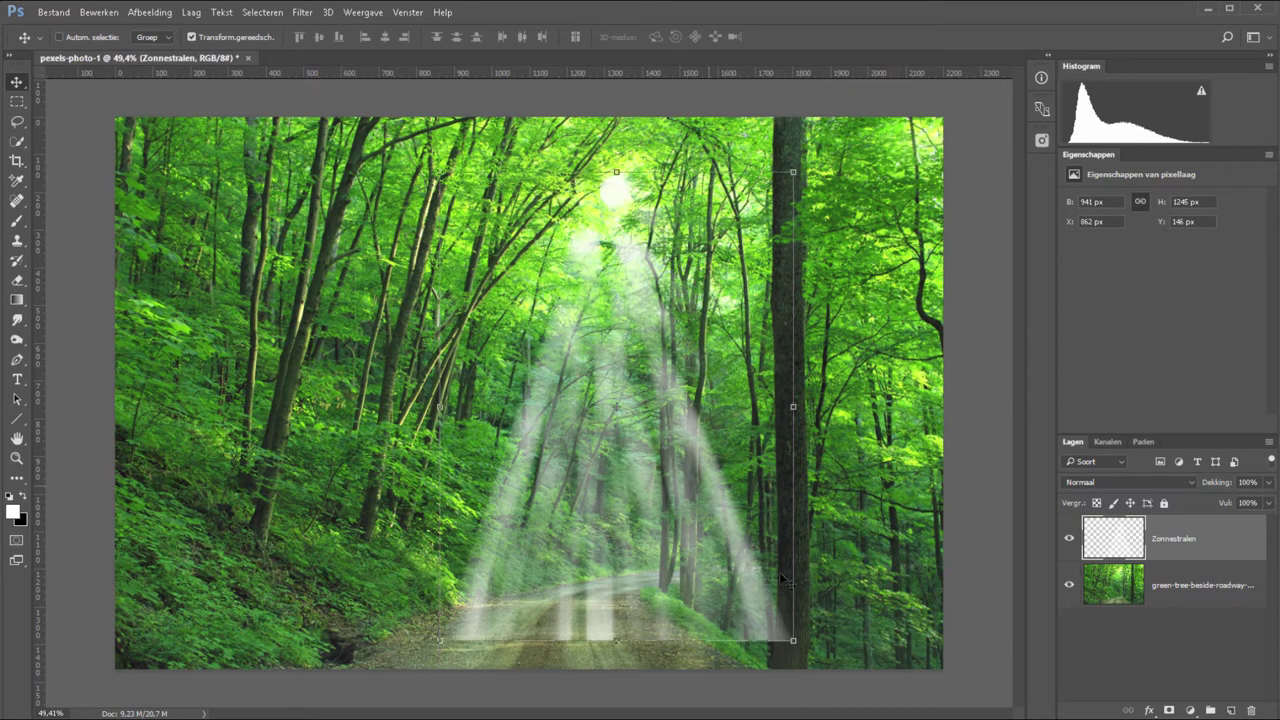
{"action": "left_click_drag", "start_coordinate": [806, 650], "coordinate": [776, 668]}
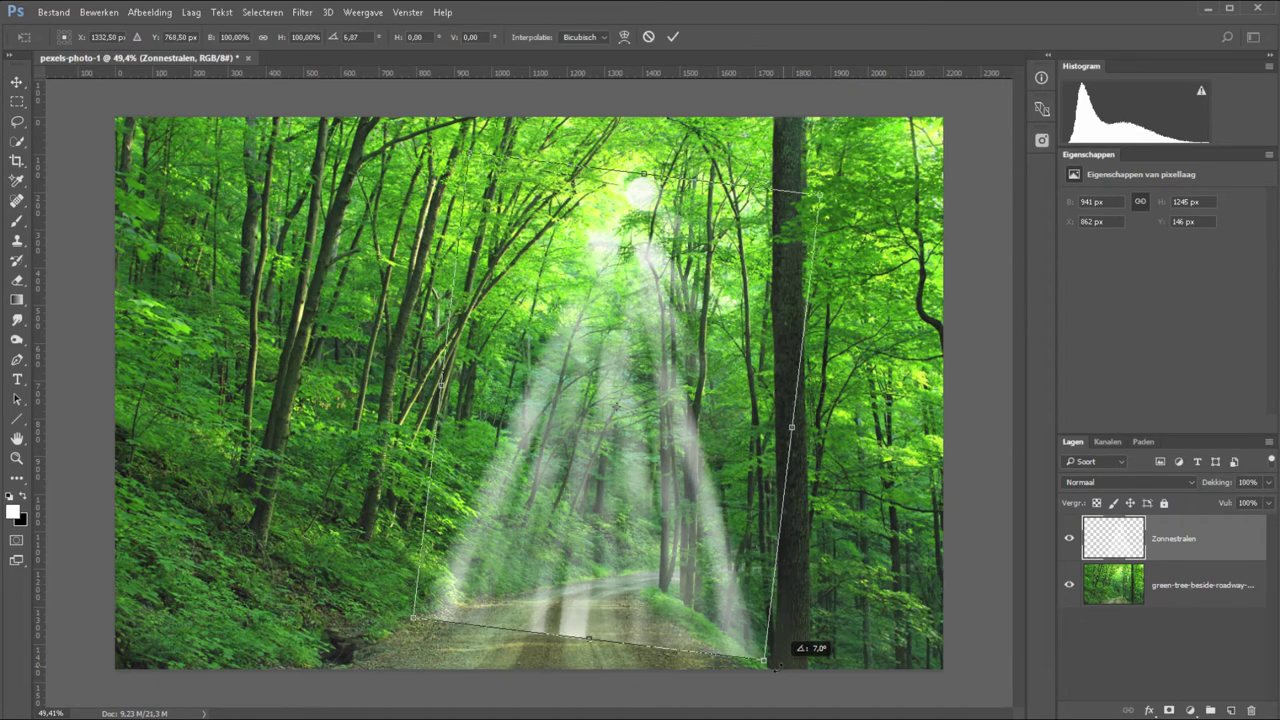
{"action": "left_click_drag", "start_coordinate": [613, 506], "coordinate": [589, 504]}
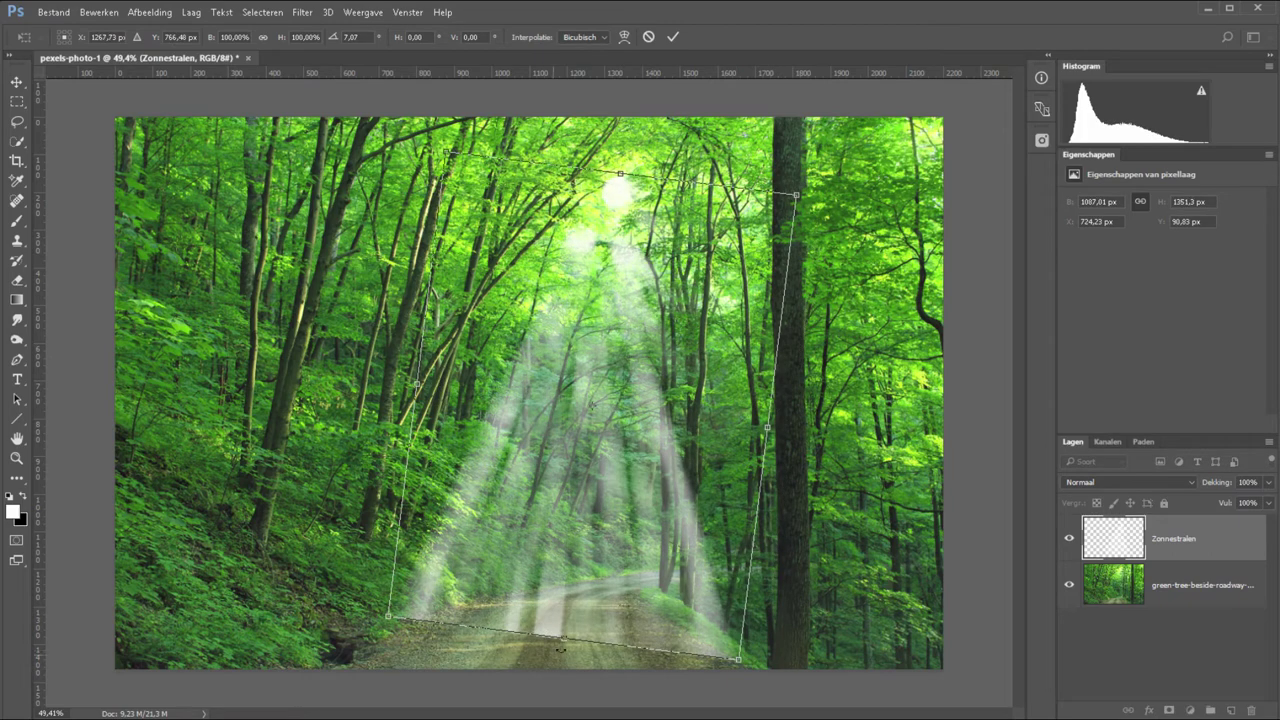
{"action": "mouse_move", "coordinate": [565, 637]}
{"action": "left_mouse_down"}
{"action": "mouse_move", "coordinate": [543, 686]}
{"action": "mouse_move", "coordinate": [556, 694]}
{"action": "left_mouse_up"}
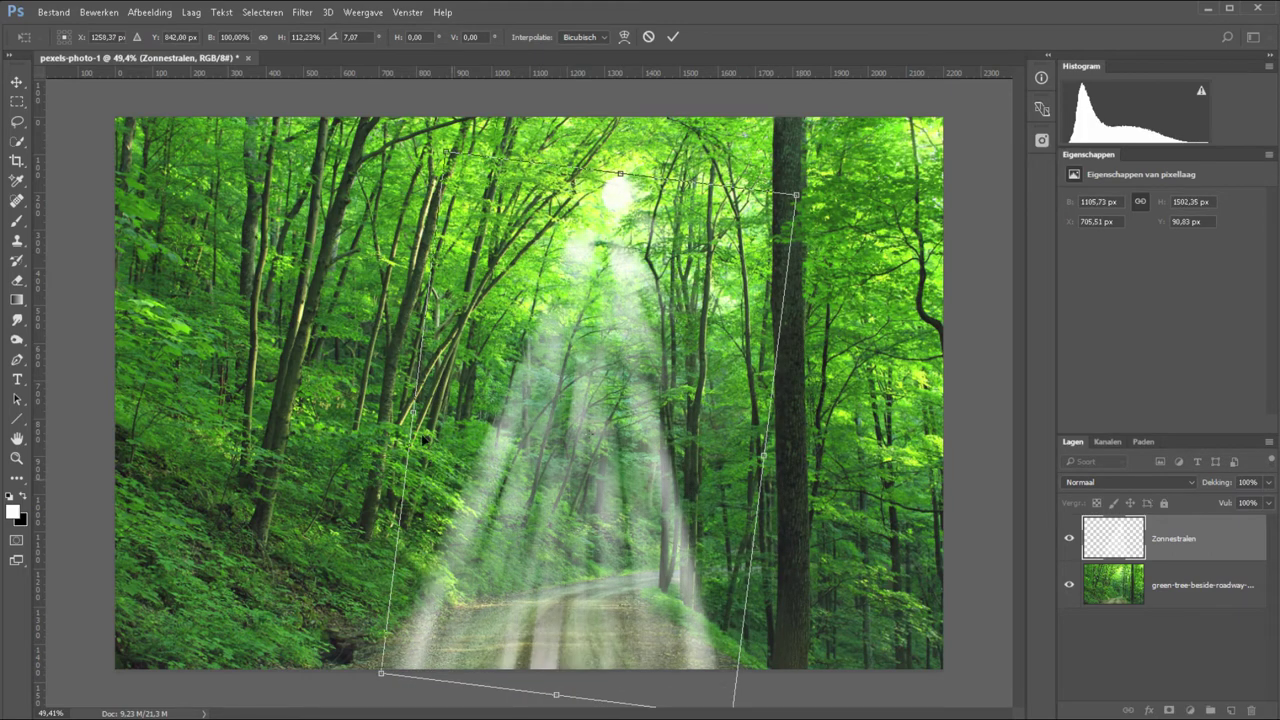
{"action": "left_click_drag", "start_coordinate": [415, 416], "coordinate": [376, 410]}
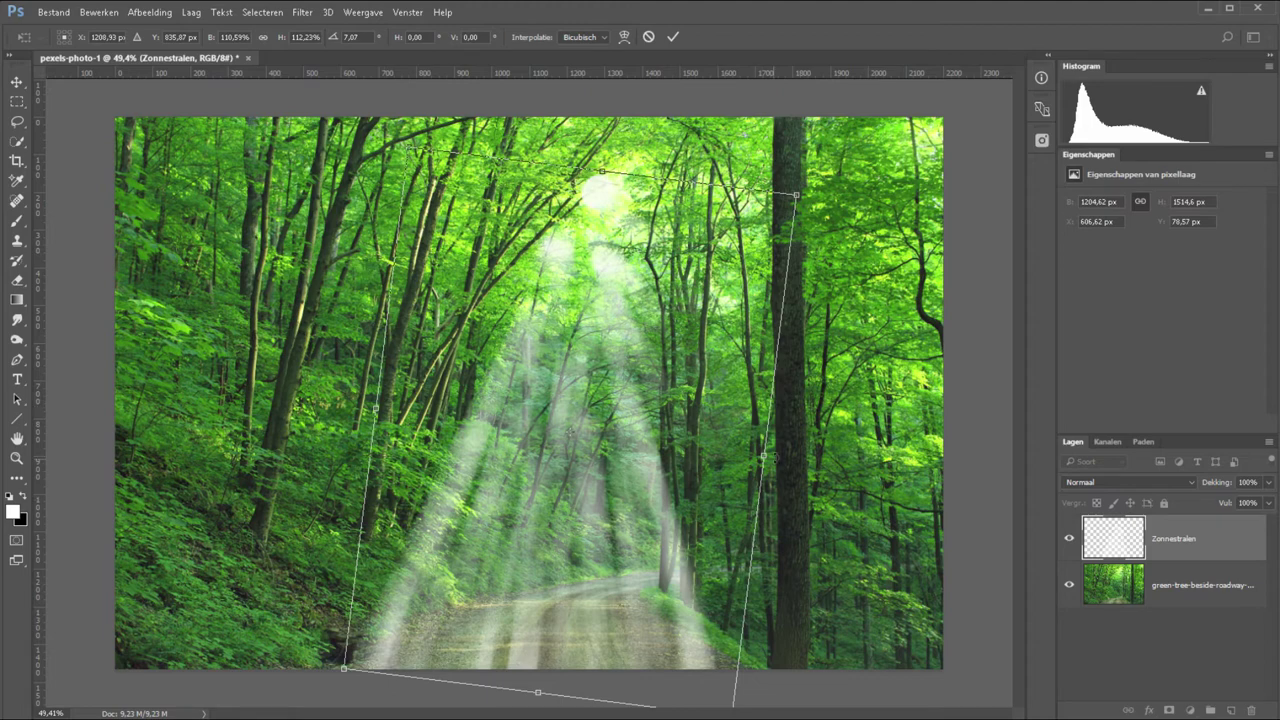
{"action": "left_click_drag", "start_coordinate": [765, 456], "coordinate": [812, 440]}
{"action": "left_click_drag", "start_coordinate": [350, 645], "coordinate": [325, 678]}
{"action": "mouse_move", "coordinate": [500, 492]}
{"action": "left_mouse_down"}
{"action": "mouse_move", "coordinate": [515, 477]}
{"action": "mouse_move", "coordinate": [521, 490]}
{"action": "left_mouse_up"}
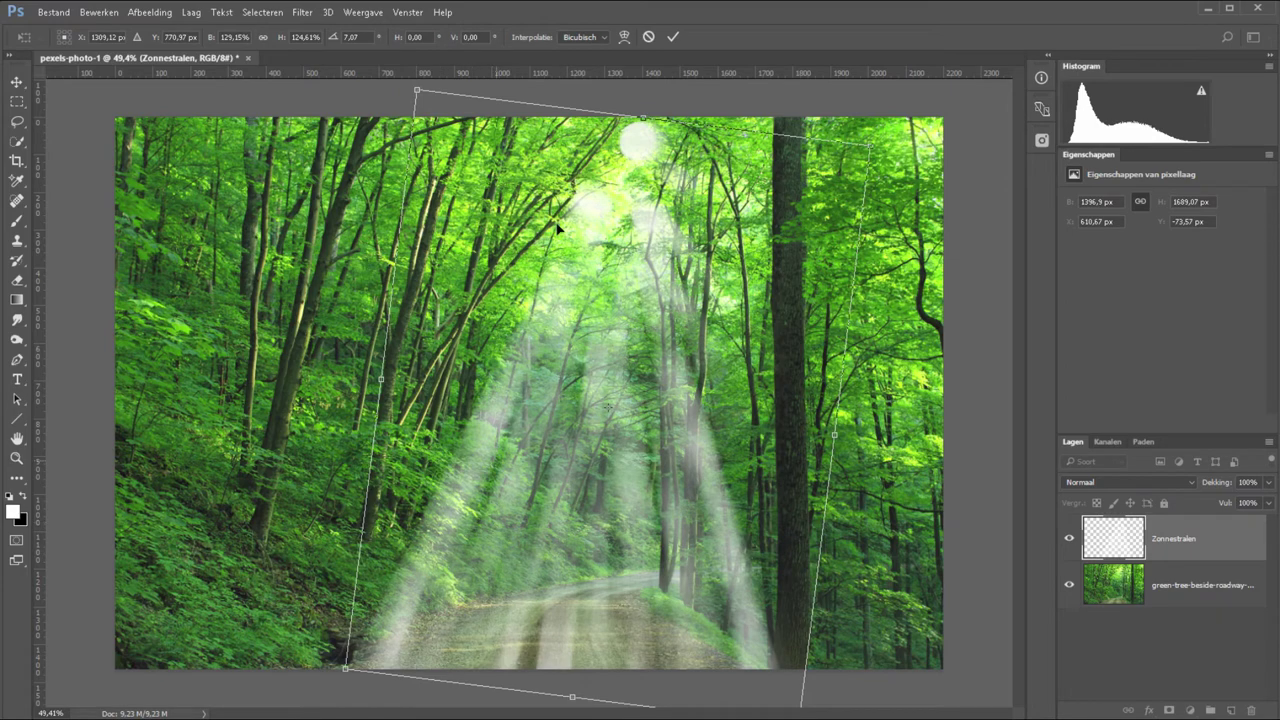
Apply a Perspectief distortion by pulling the lower-left corner outward.
{"action": "right_click", "coordinate": [577, 343]}
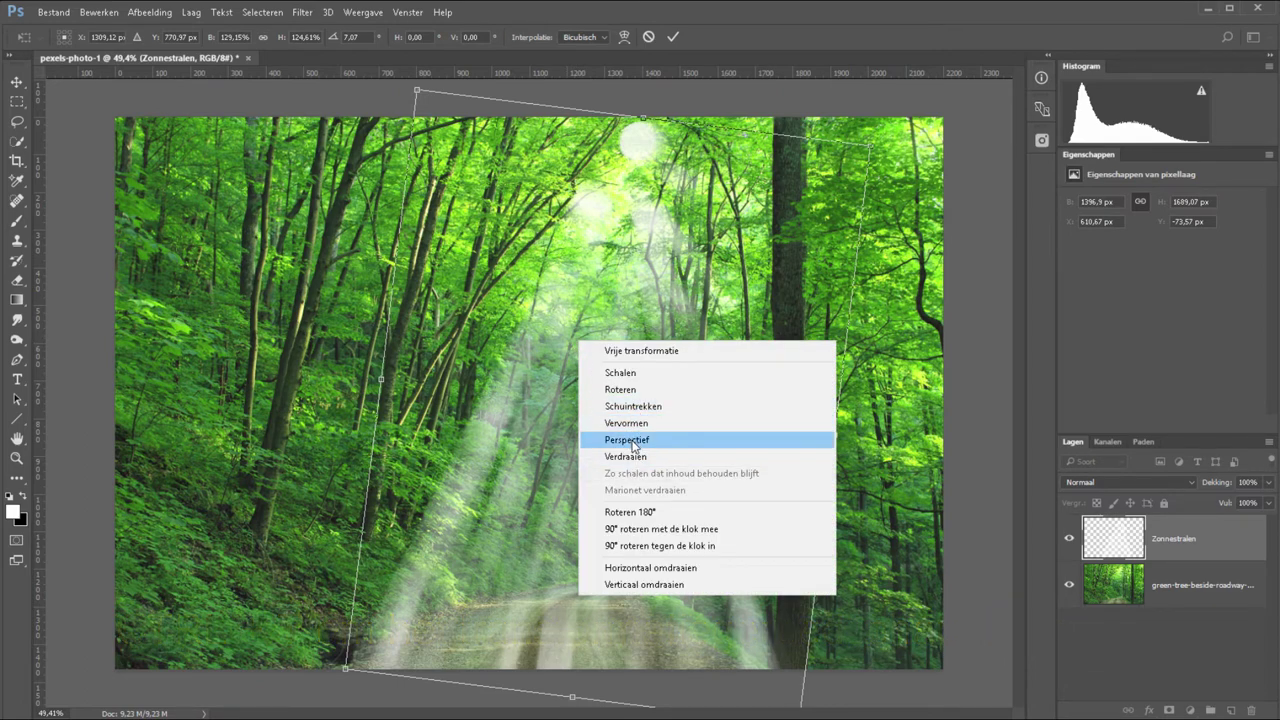
{"action": "left_click", "coordinate": [632, 445]}
{"action": "mouse_move", "coordinate": [343, 673]}
{"action": "left_mouse_down"}
{"action": "mouse_move", "coordinate": [366, 683]}
{"action": "mouse_move", "coordinate": [255, 674]}
{"action": "left_mouse_up"}
Skew the sunbeams with Schuintrekken, narrowing them to about 121% and shifting them left.
{"action": "right_click", "coordinate": [573, 412]}
{"action": "left_click", "coordinate": [637, 485]}
{"action": "right_click", "coordinate": [370, 395]}
{"action": "left_click", "coordinate": [428, 400]}
{"action": "left_click_drag", "start_coordinate": [340, 377], "coordinate": [450, 378]}
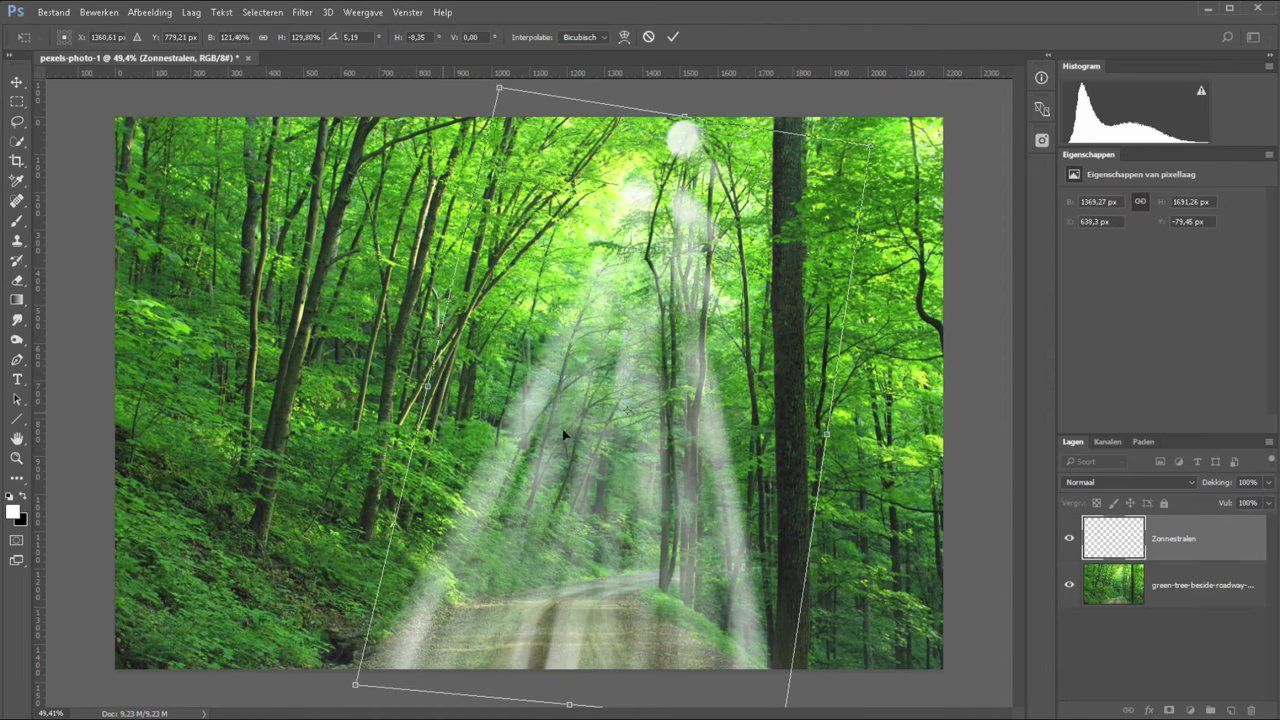
{"action": "mouse_move", "coordinate": [566, 434]}
{"action": "left_mouse_down"}
{"action": "mouse_move", "coordinate": [591, 434]}
{"action": "mouse_move", "coordinate": [573, 440]}
{"action": "left_mouse_up"}
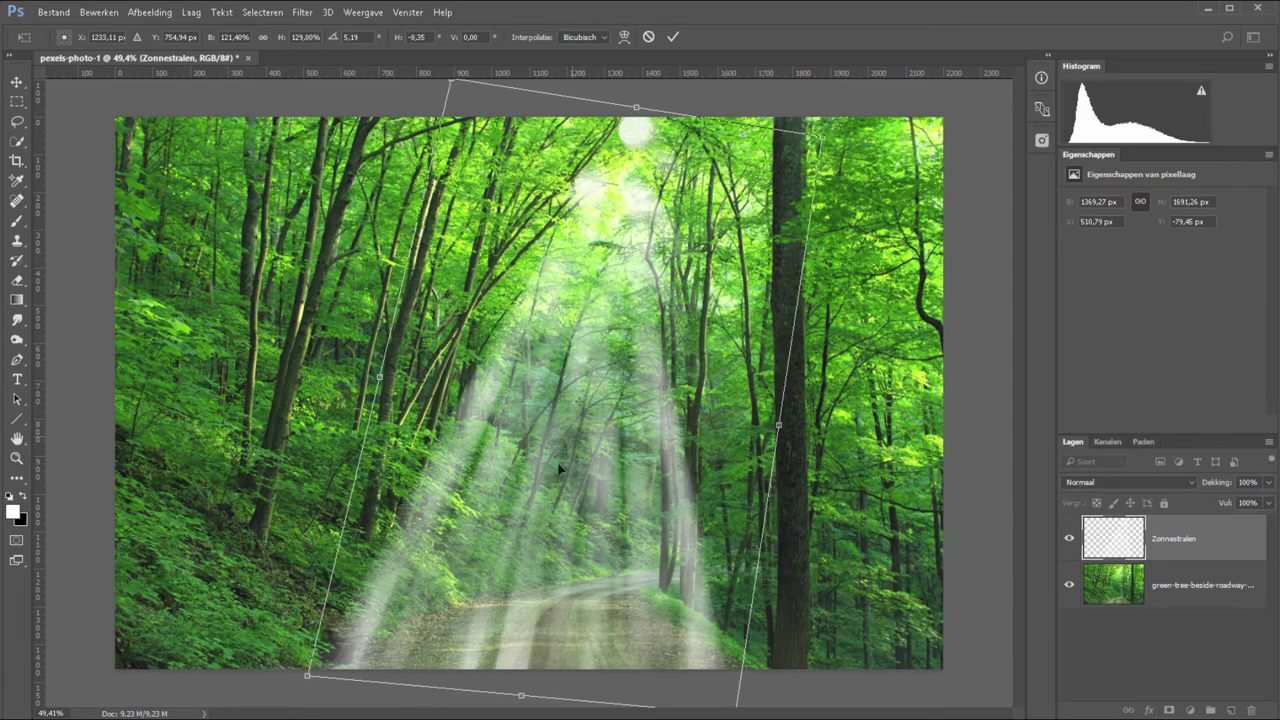
Commit the transform, add a layer mask, and pick a soft 117 px brush at 100% opacity.
{"action": "key", "text": "Return"}
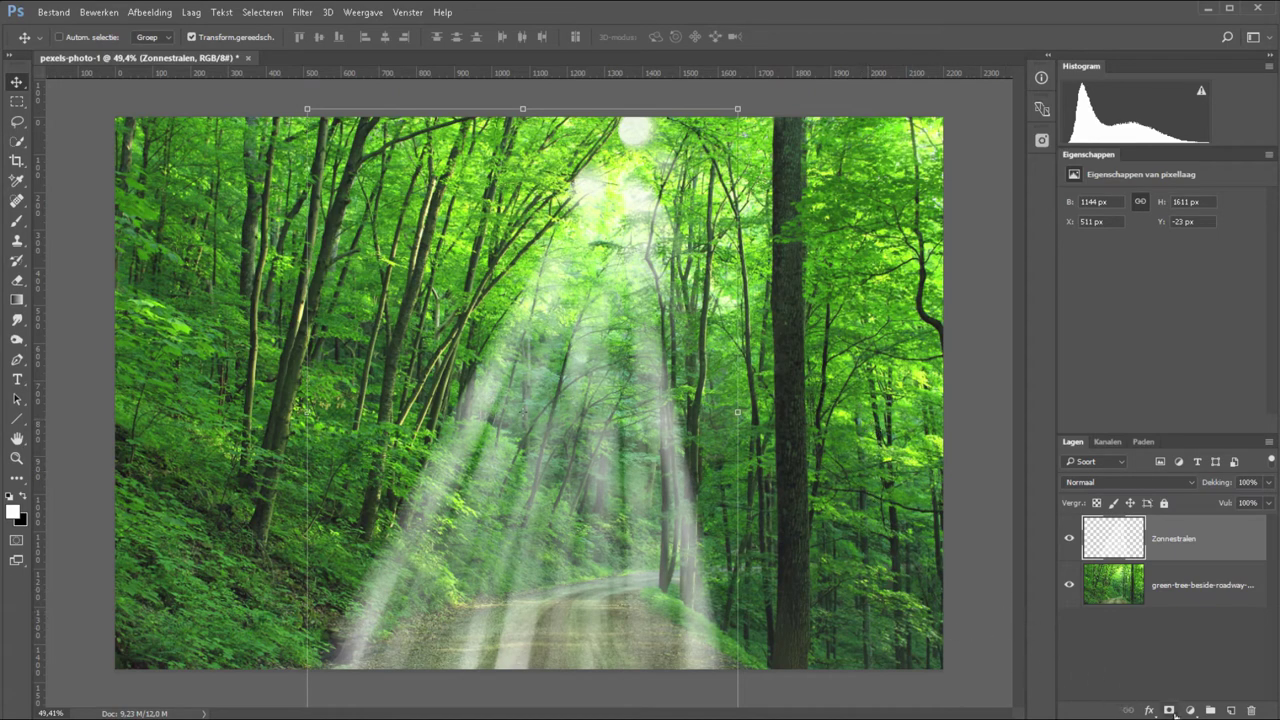
{"action": "left_click", "coordinate": [1169, 711]}
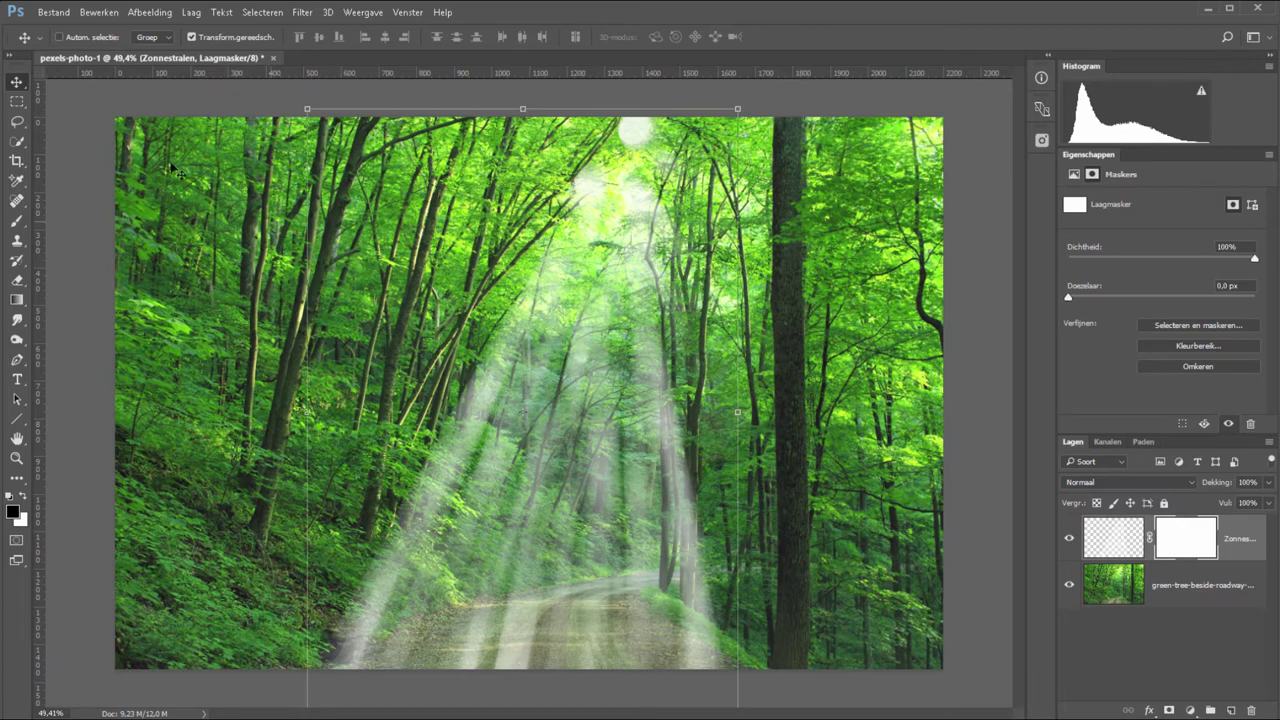
{"action": "left_click", "coordinate": [17, 221]}
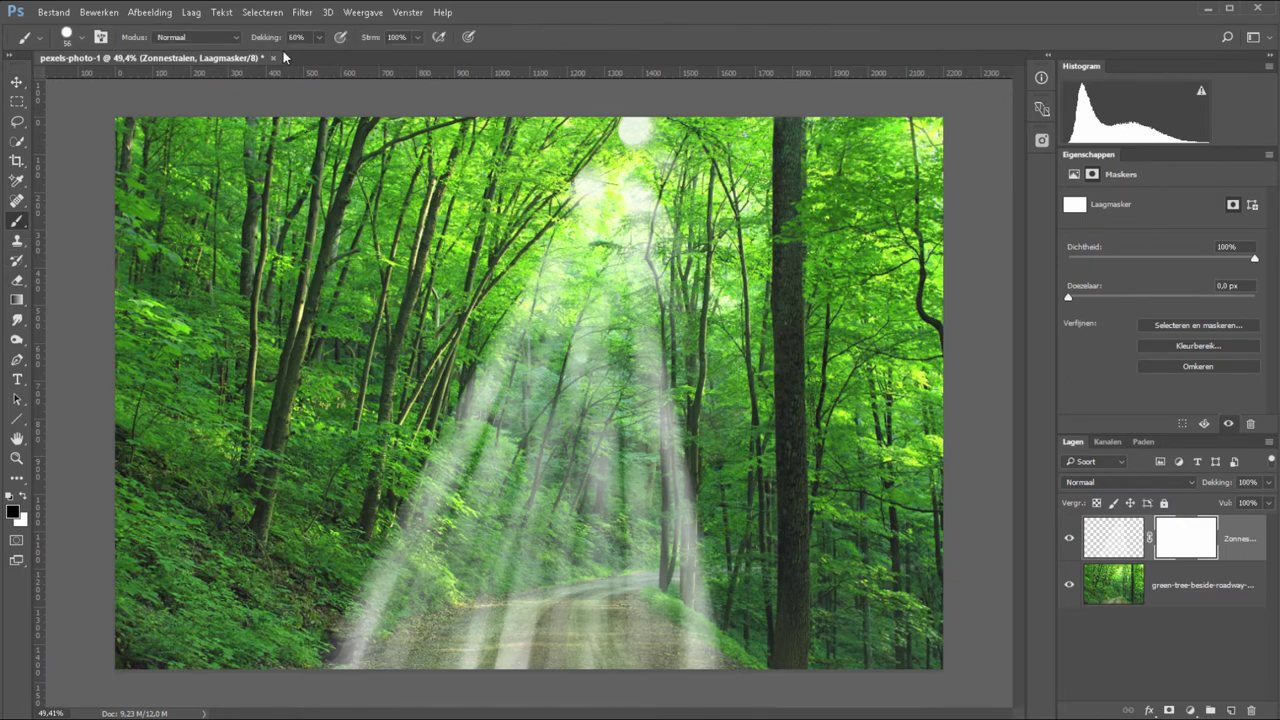
{"action": "left_click_drag", "start_coordinate": [261, 40], "coordinate": [300, 42]}
{"action": "right_click", "coordinate": [571, 266]}
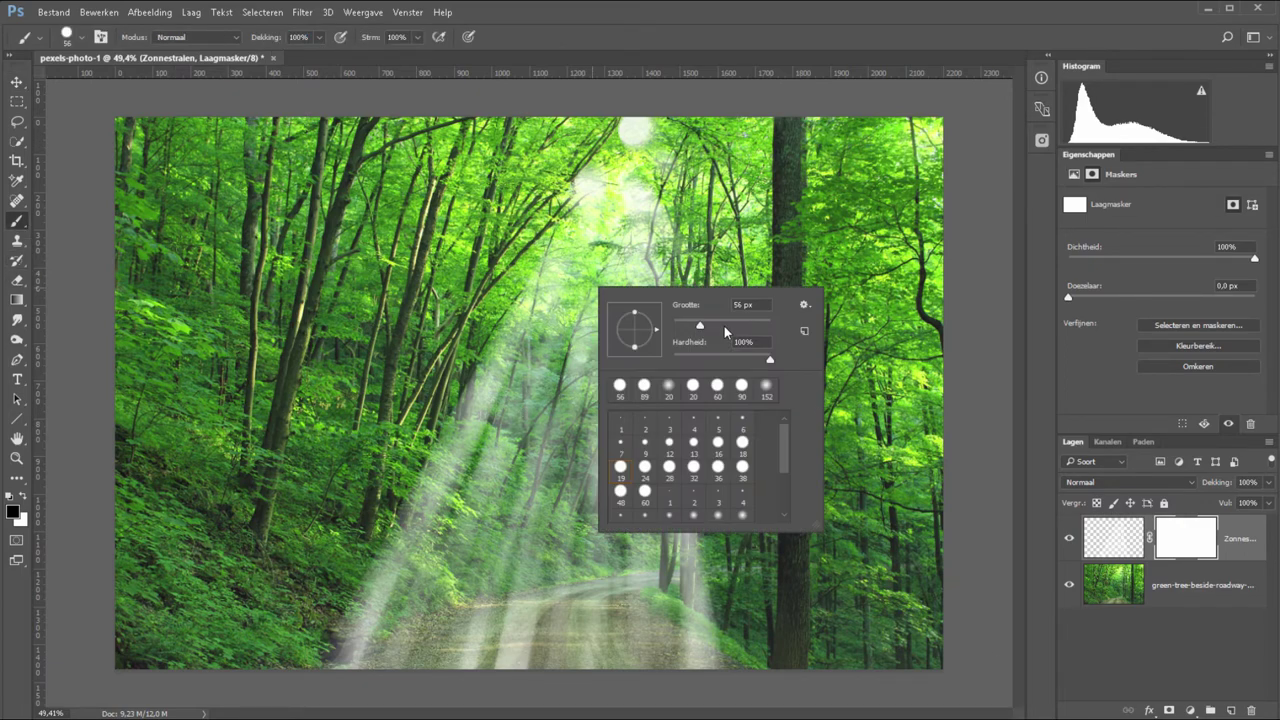
{"action": "left_click", "coordinate": [643, 130]}
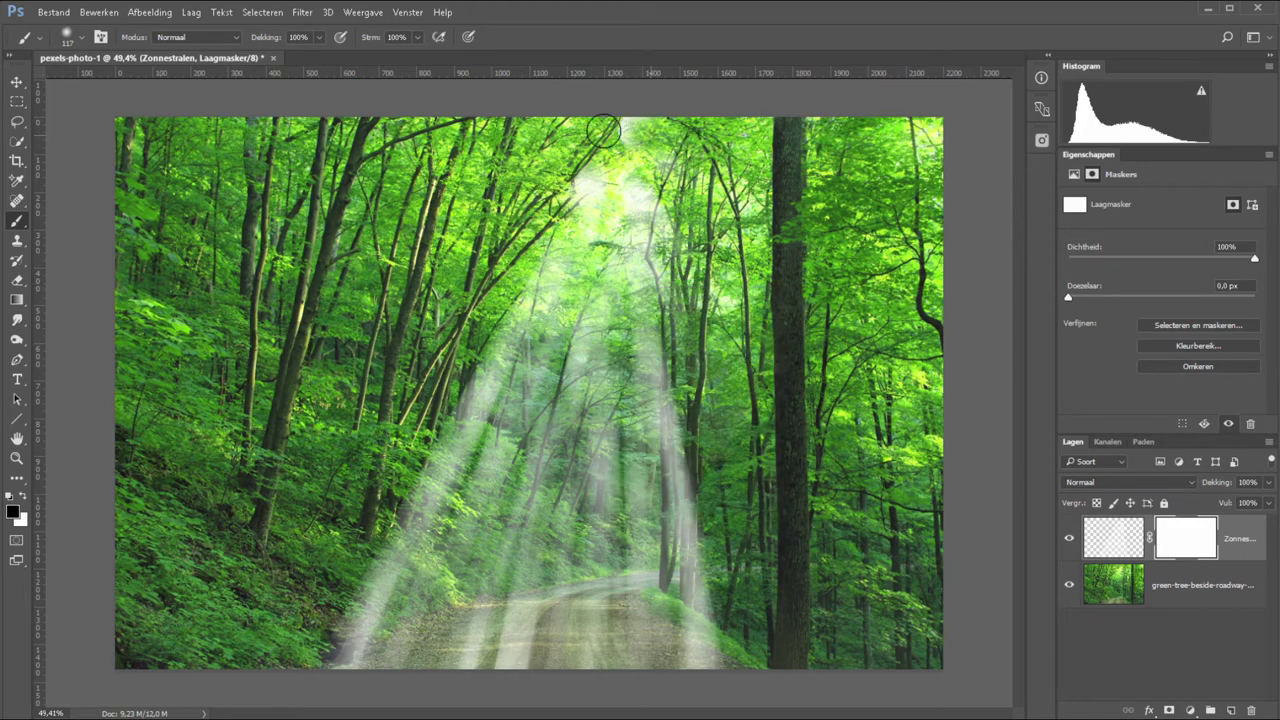
Paint black on the mask over the top glow, enlarging the brush to 174 px.
{"action": "mouse_move", "coordinate": [603, 130]}
{"action": "left_mouse_down"}
{"action": "mouse_move", "coordinate": [640, 133]}
{"action": "mouse_move", "coordinate": [572, 195]}
{"action": "left_mouse_up"}
{"action": "right_click", "coordinate": [573, 183]}
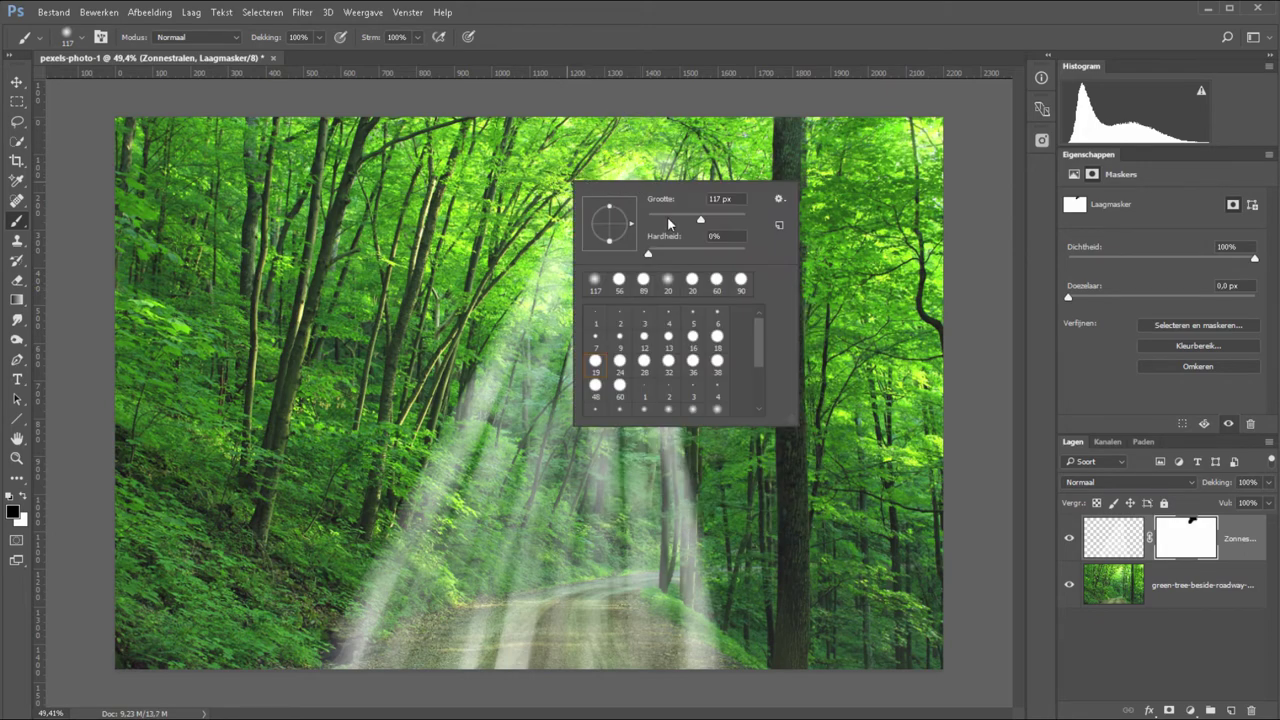
{"action": "left_click_drag", "start_coordinate": [652, 225], "coordinate": [671, 225]}
{"action": "key", "text": "Return"}
{"action": "mouse_move", "coordinate": [745, 170]}
{"action": "left_mouse_down"}
{"action": "mouse_move", "coordinate": [660, 195]}
{"action": "mouse_move", "coordinate": [571, 177]}
{"action": "left_mouse_up"}
Zoom in on the upper middle of the photo and shrink the brush to 17 px.
{"action": "key", "text": "z"}
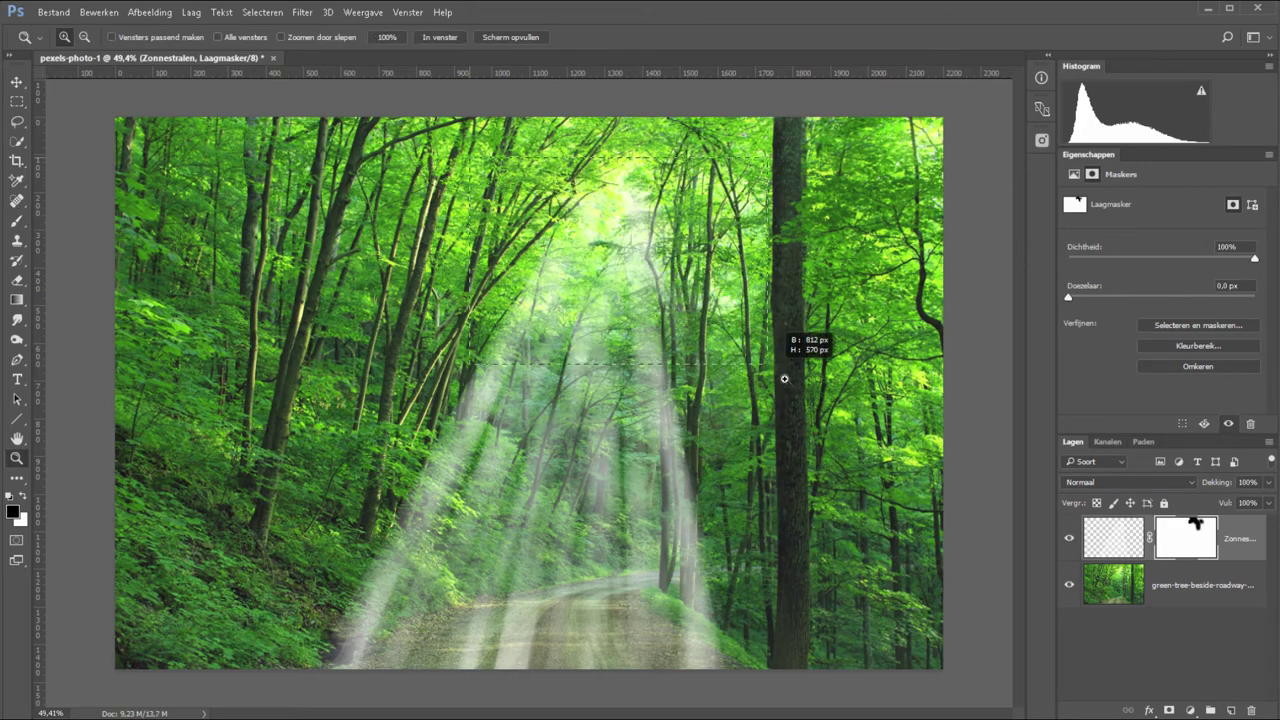
{"action": "left_click_drag", "start_coordinate": [786, 345], "coordinate": [838, 335]}
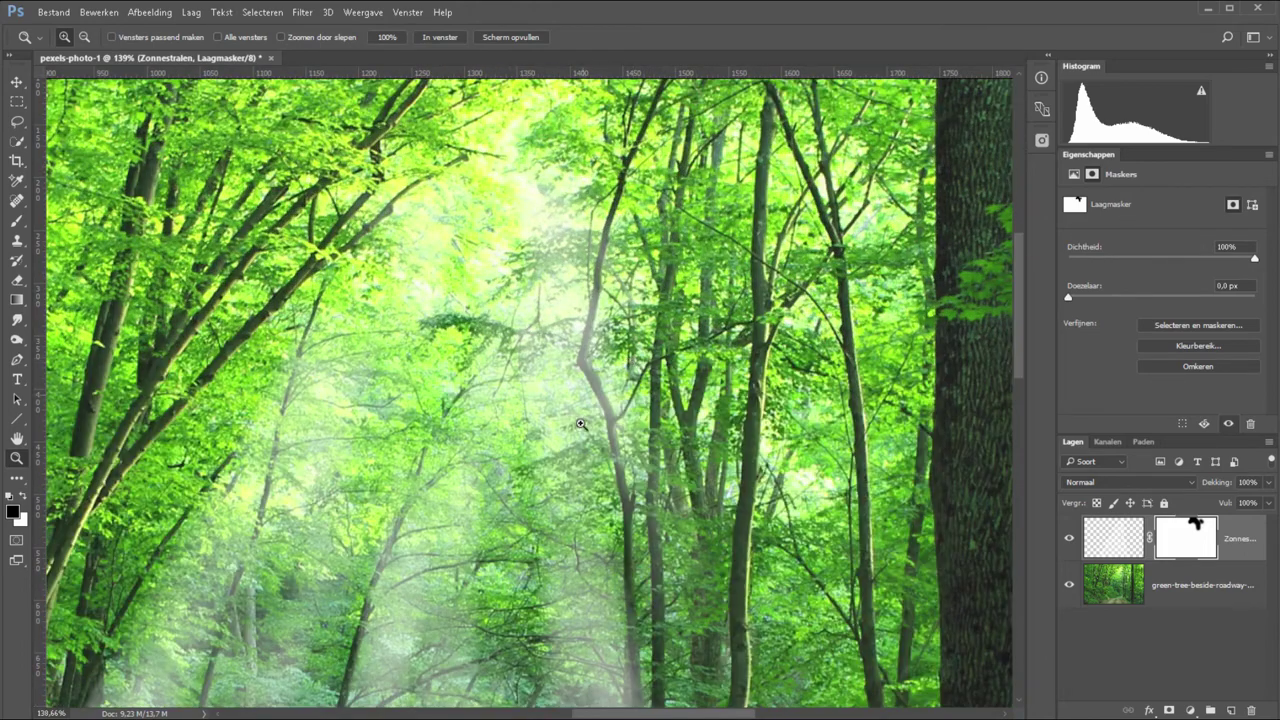
{"action": "key", "text": "b"}
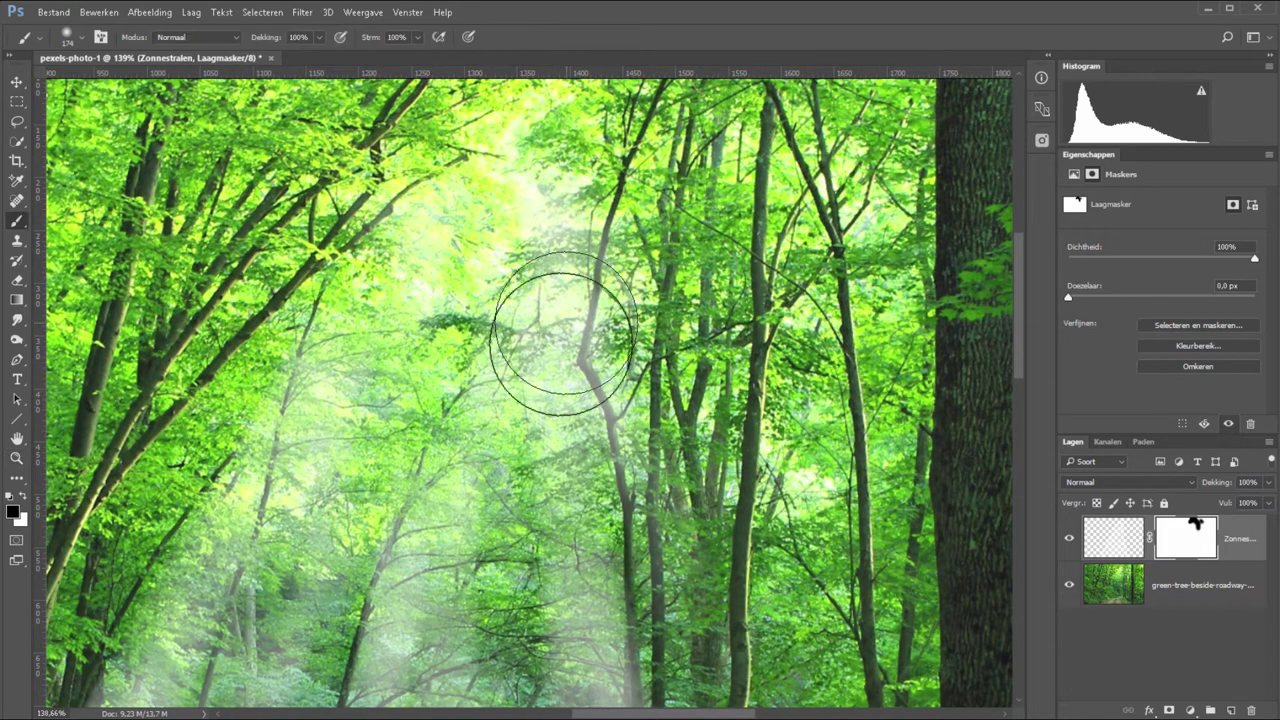
{"action": "right_click", "coordinate": [562, 364]}
{"action": "left_click", "coordinate": [652, 390]}
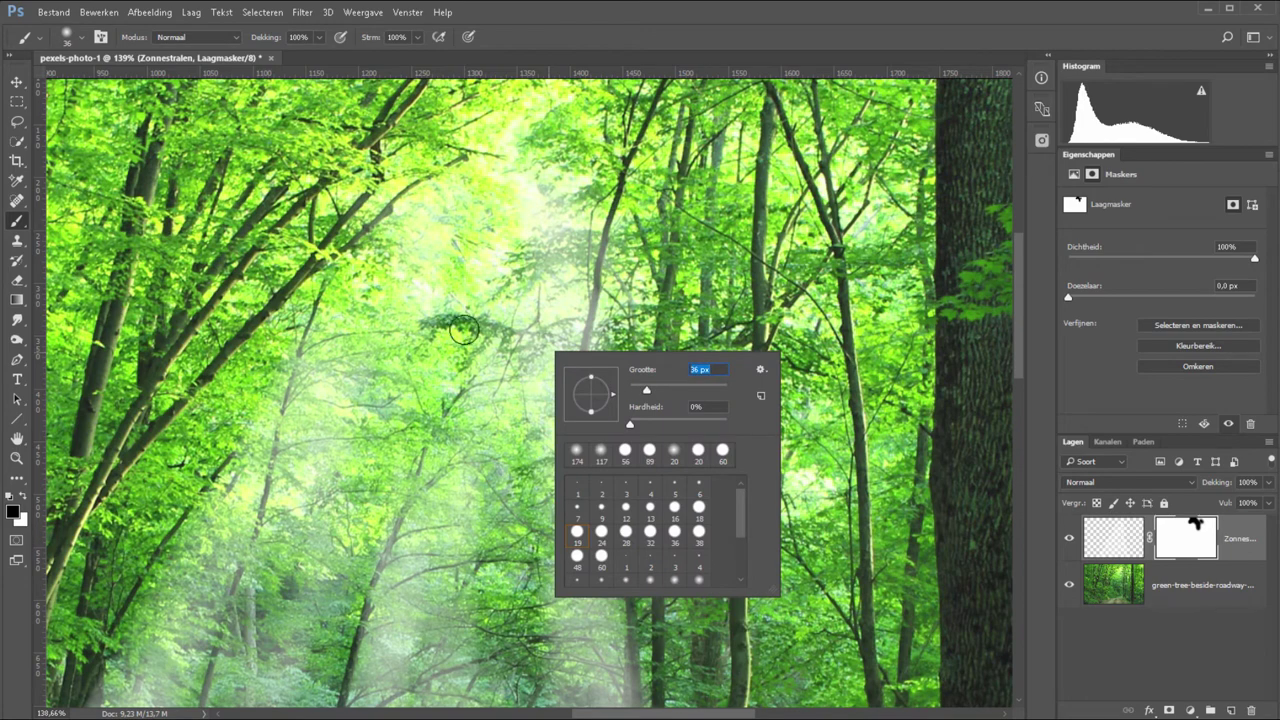
{"action": "left_click_drag", "start_coordinate": [639, 391], "coordinate": [633, 391]}
{"action": "left_click", "coordinate": [431, 323]}
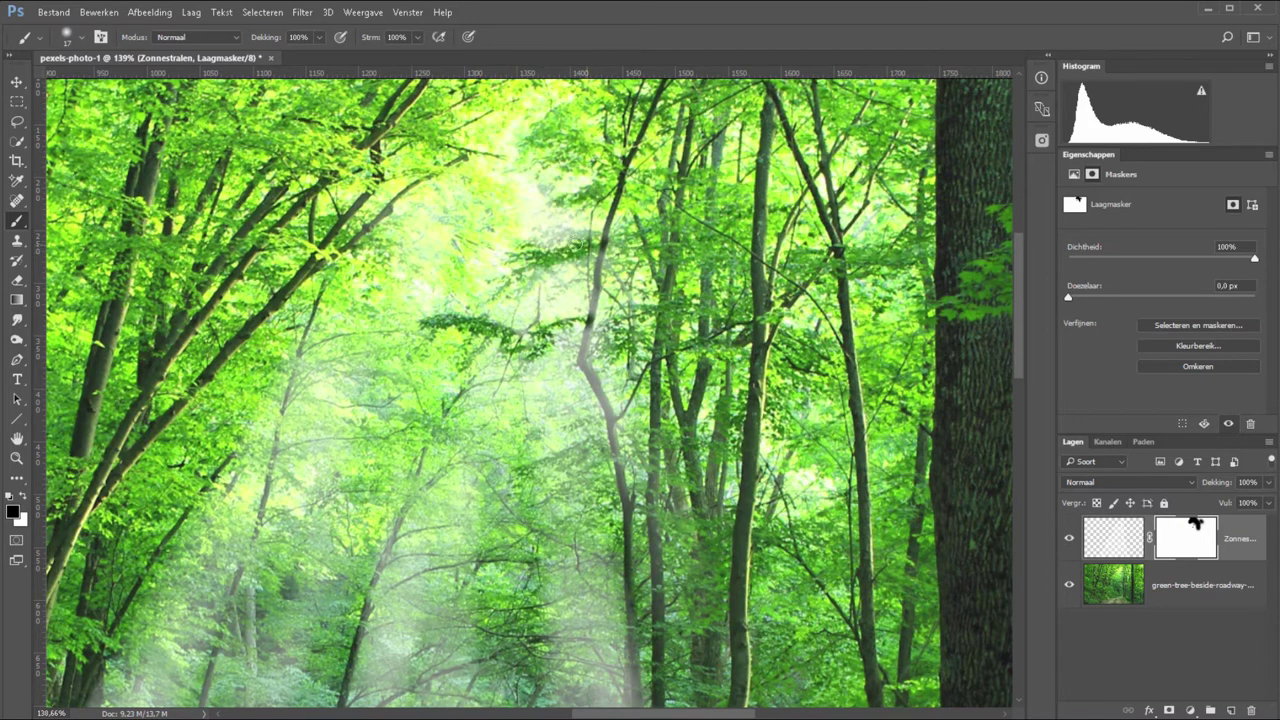
Mask the light ray off the thin central trunk, then bring the road back into view.
{"action": "mouse_move", "coordinate": [605, 240]}
{"action": "left_mouse_down"}
{"action": "mouse_move", "coordinate": [616, 462]}
{"action": "mouse_move", "coordinate": [602, 305]}
{"action": "left_mouse_up"}
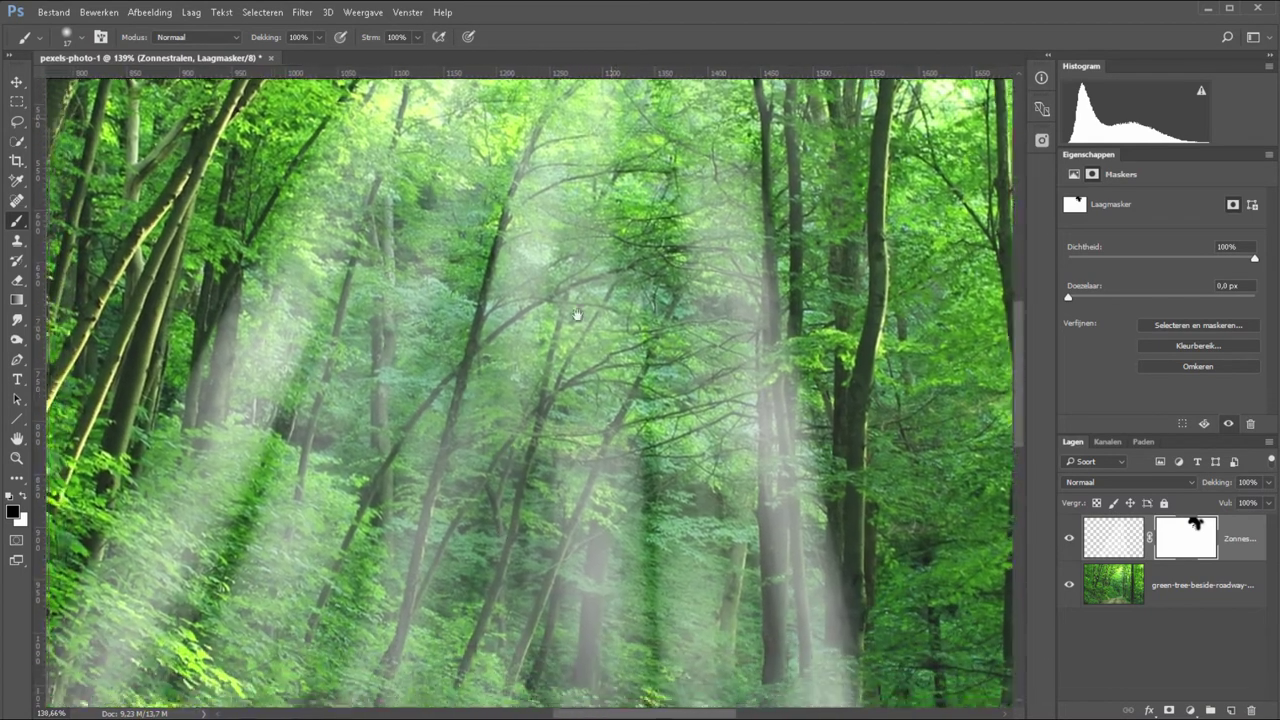
{"action": "left_click_drag", "start_coordinate": [466, 537], "coordinate": [750, 250]}
{"action": "right_click", "coordinate": [517, 380]}
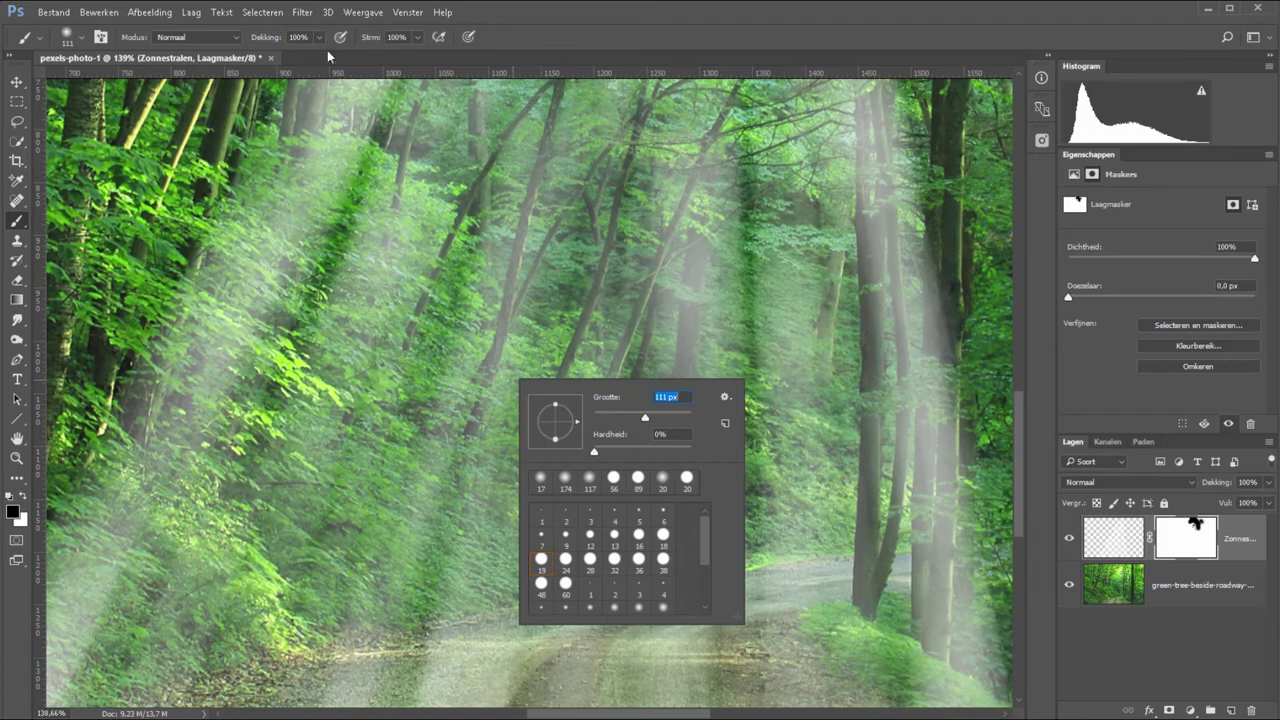
{"action": "key", "text": "Escape"}
Paint black on the mask with a 495 px brush over the lower road, then view at 50%.
{"action": "key", "text": "ctrl+0"}
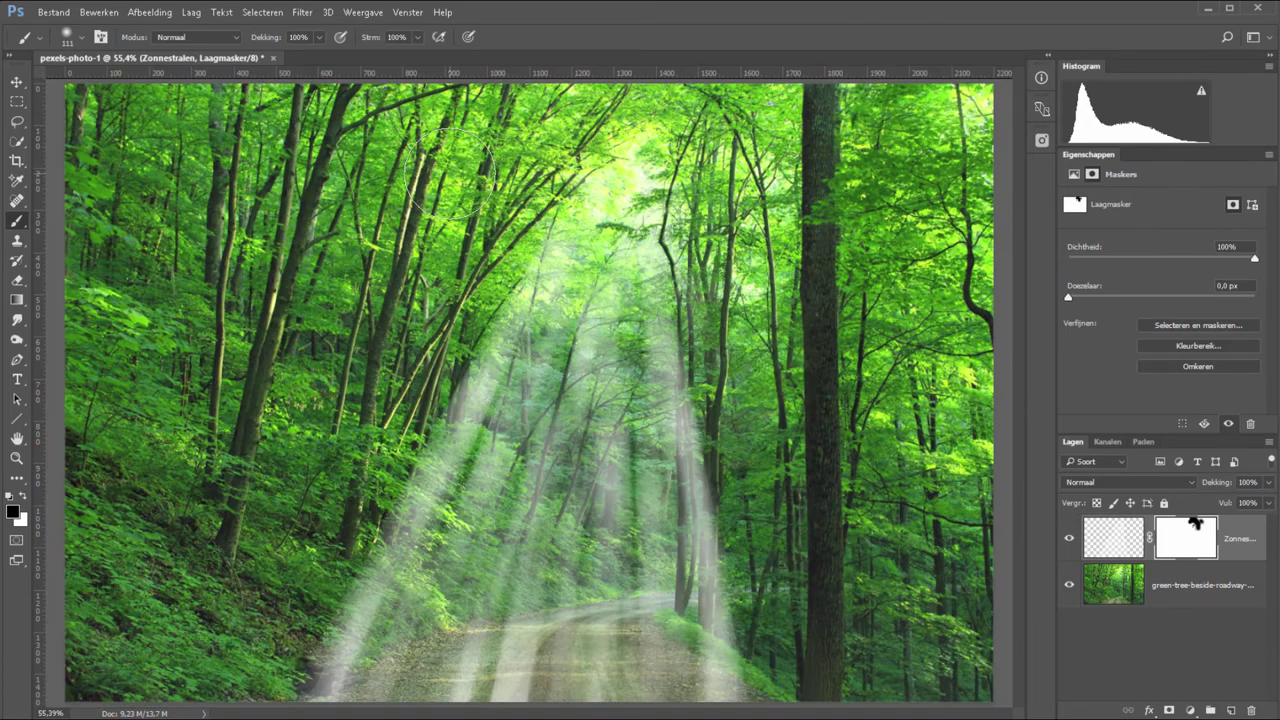
{"action": "right_click", "coordinate": [620, 512]}
{"action": "left_click_drag", "start_coordinate": [767, 536], "coordinate": [785, 537]}
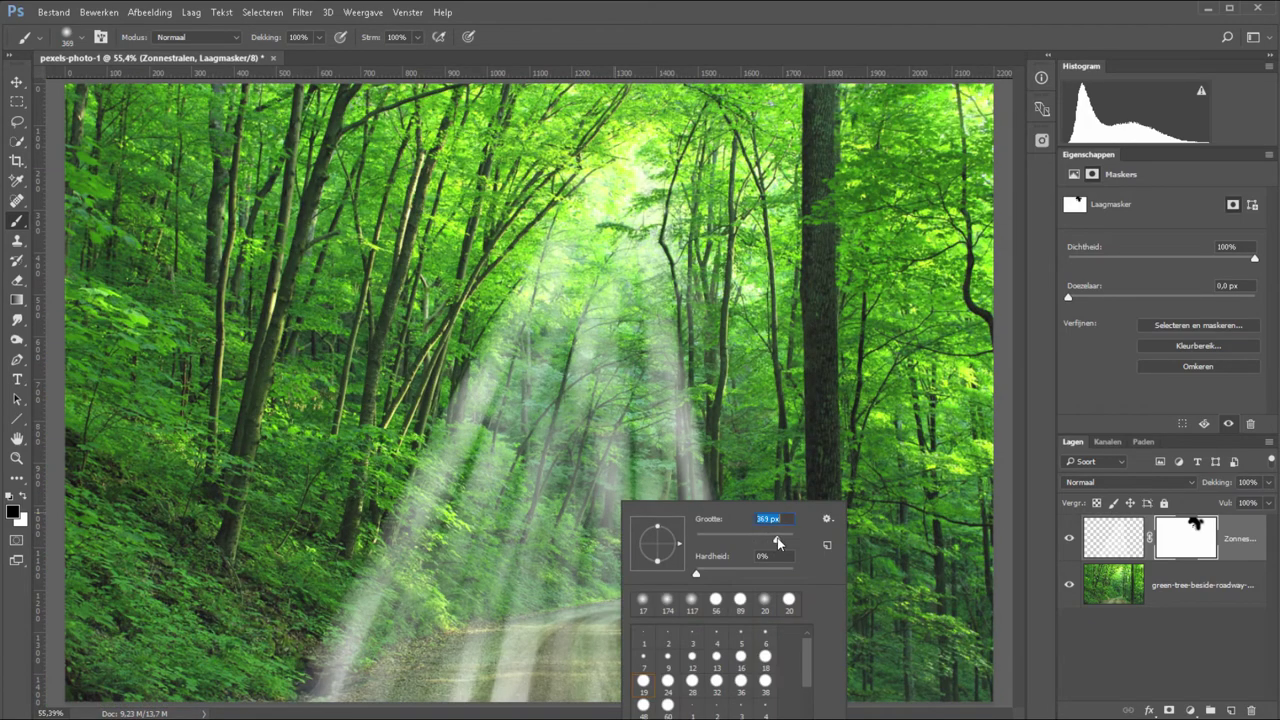
{"action": "left_click", "coordinate": [932, 688]}
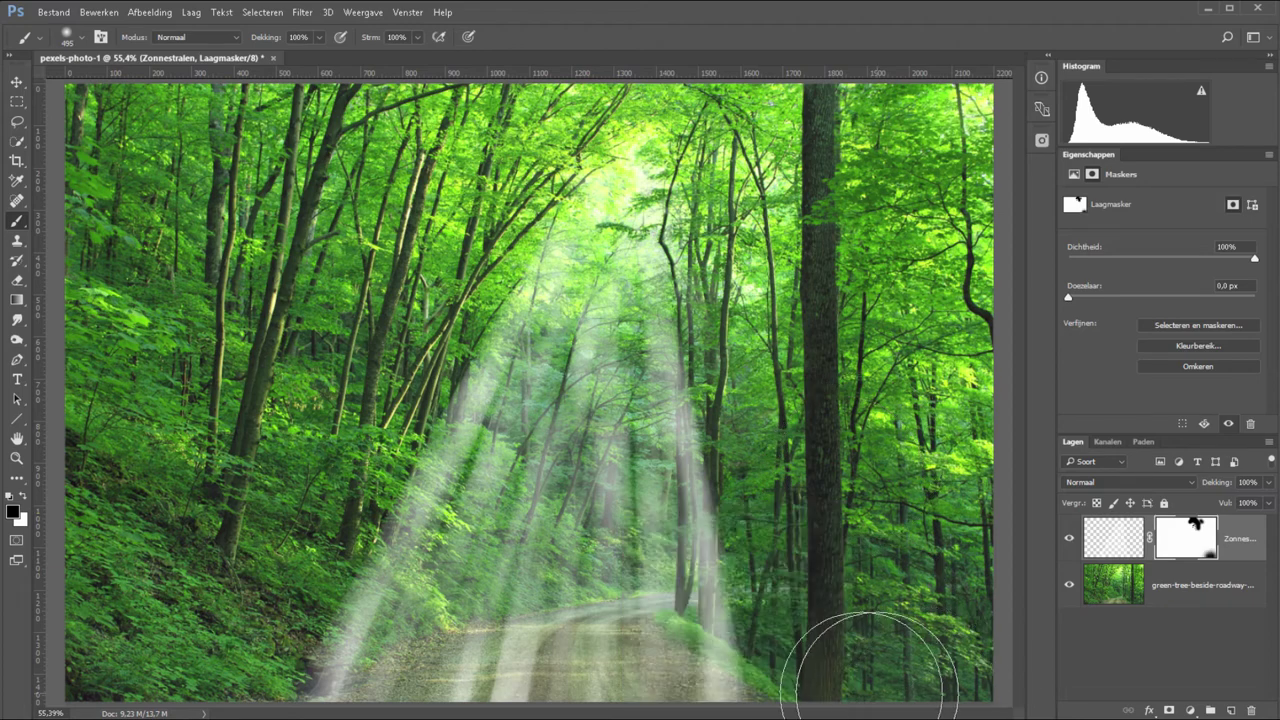
{"action": "mouse_move", "coordinate": [886, 660]}
{"action": "left_mouse_down"}
{"action": "mouse_move", "coordinate": [362, 688]}
{"action": "mouse_move", "coordinate": [180, 600]}
{"action": "mouse_move", "coordinate": [171, 529]}
{"action": "left_mouse_up"}
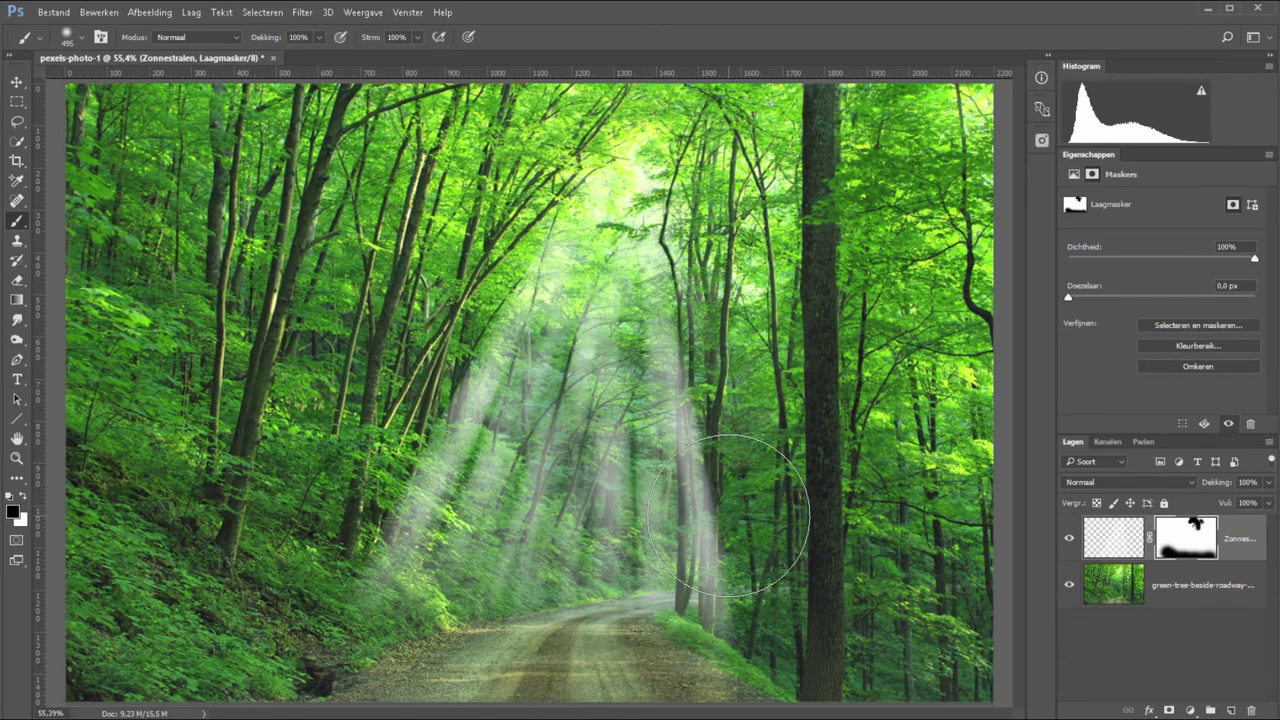
{"action": "key", "text": "ctrl+minus"}
{"action": "key", "text": "ctrl+minus"}
{"action": "key", "text": "ctrl+plus"}
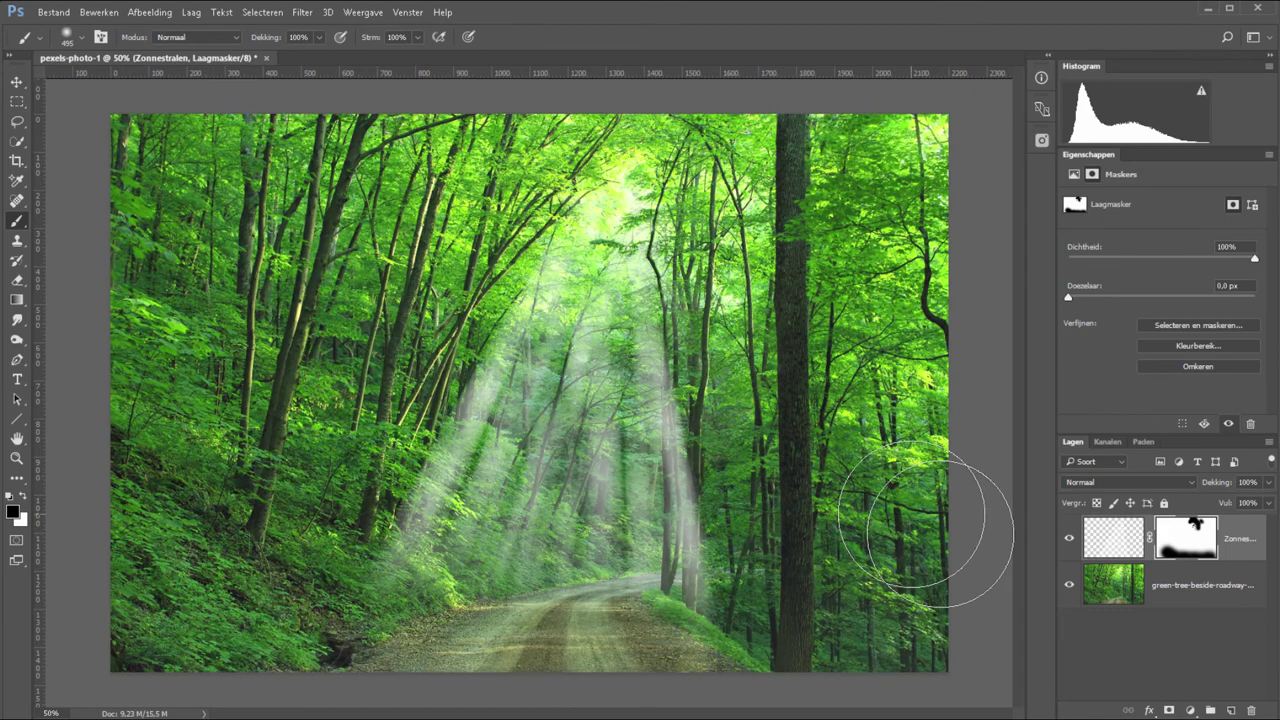
Add a Helderheid/contrast layer with contrast 19, toggling its visibility to compare.
{"action": "left_click", "coordinate": [1190, 710]}
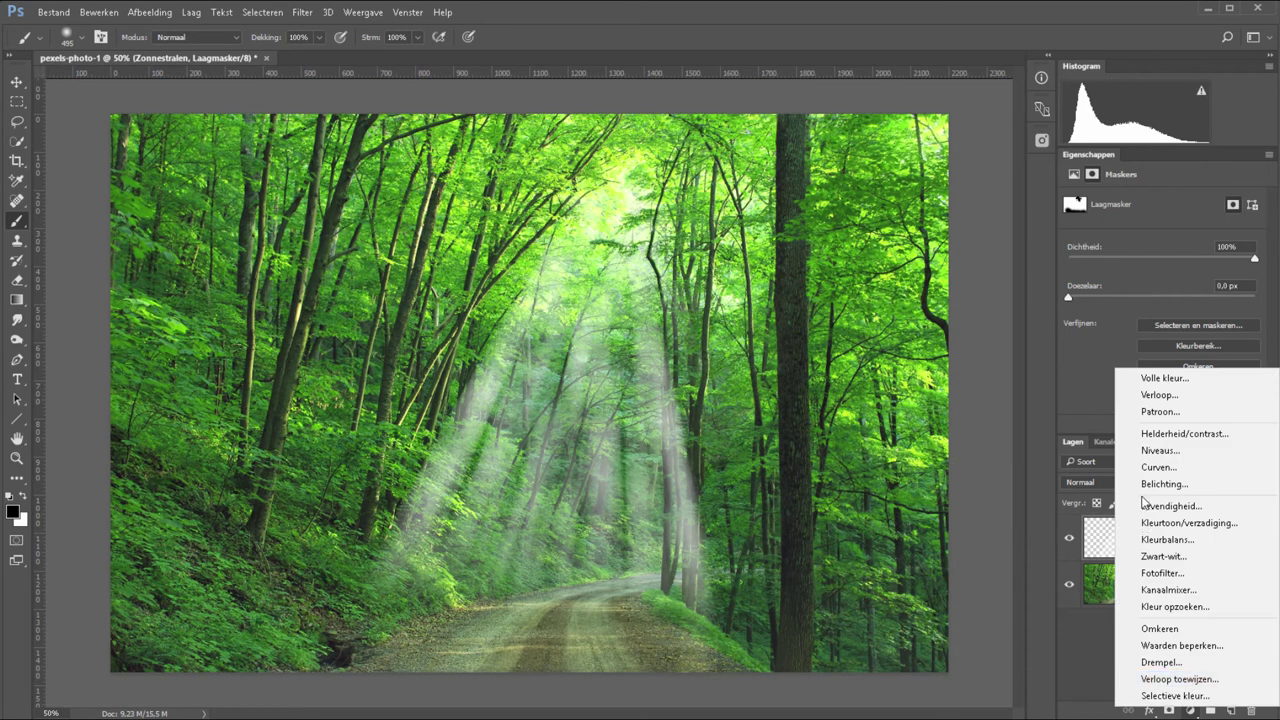
{"action": "left_click", "coordinate": [1174, 437]}
{"action": "left_click_drag", "start_coordinate": [1174, 268], "coordinate": [1177, 263]}
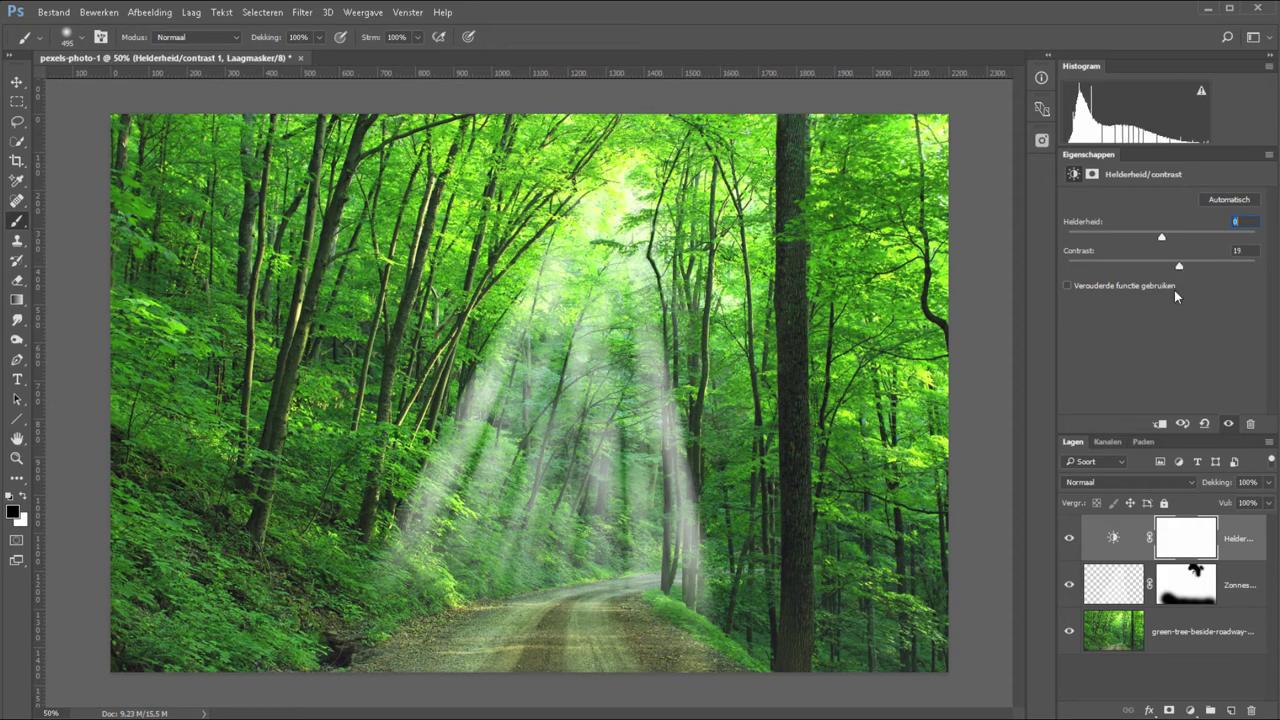
{"action": "left_click", "coordinate": [1069, 538]}
{"action": "left_click", "coordinate": [1069, 539]}
{"action": "left_click", "coordinate": [1191, 711]}
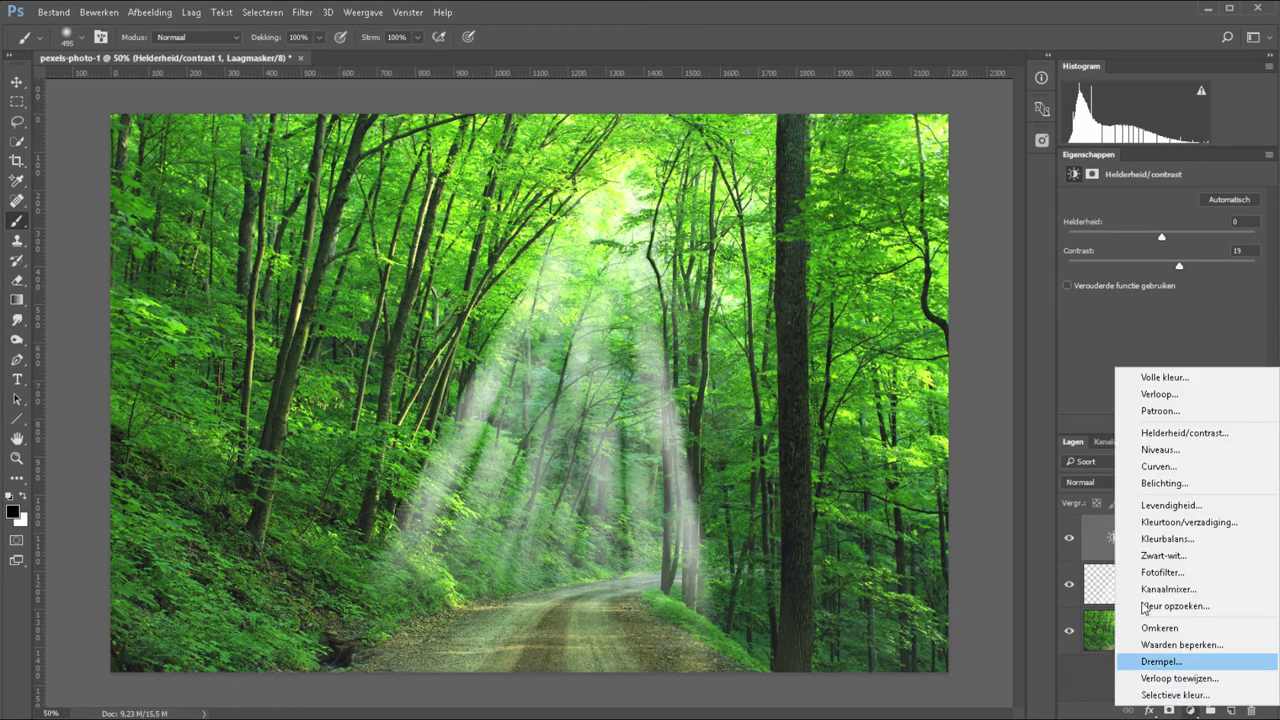
Add a Curven layer and pull the Blauw channel curve slightly down in the midtones.
{"action": "left_click", "coordinate": [1155, 468]}
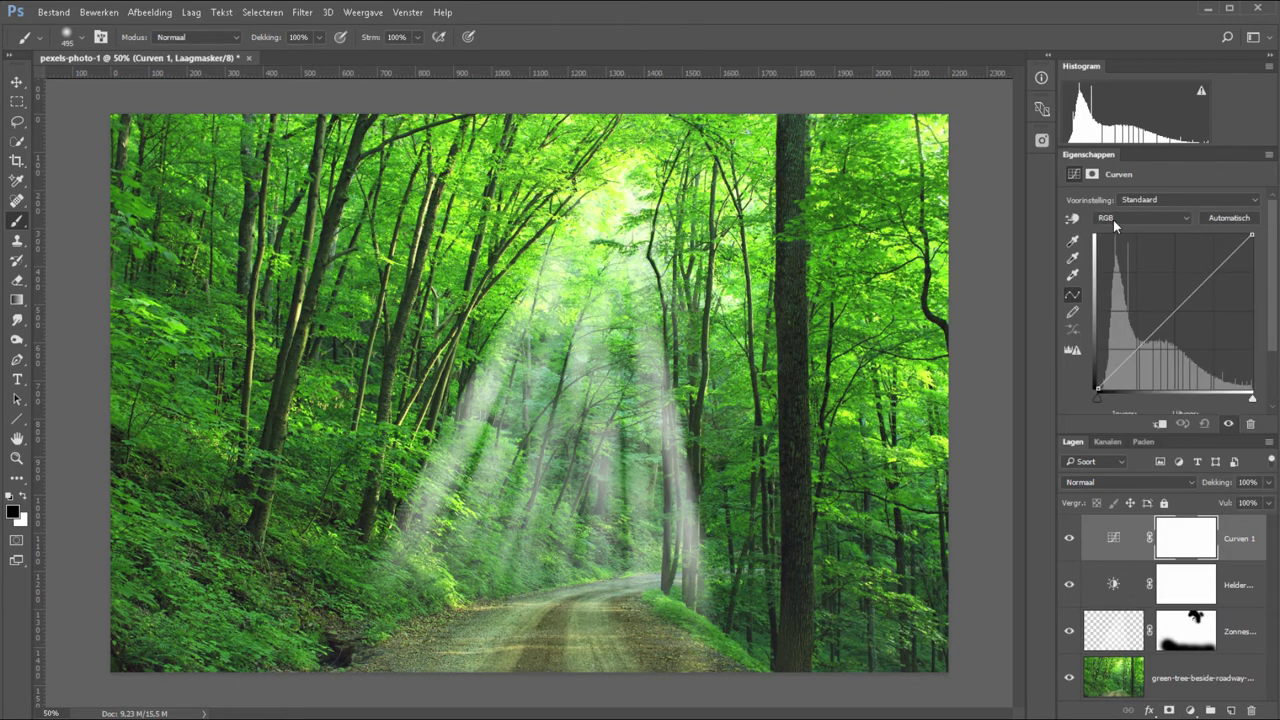
{"action": "left_click", "coordinate": [1113, 218]}
{"action": "left_click", "coordinate": [1130, 258]}
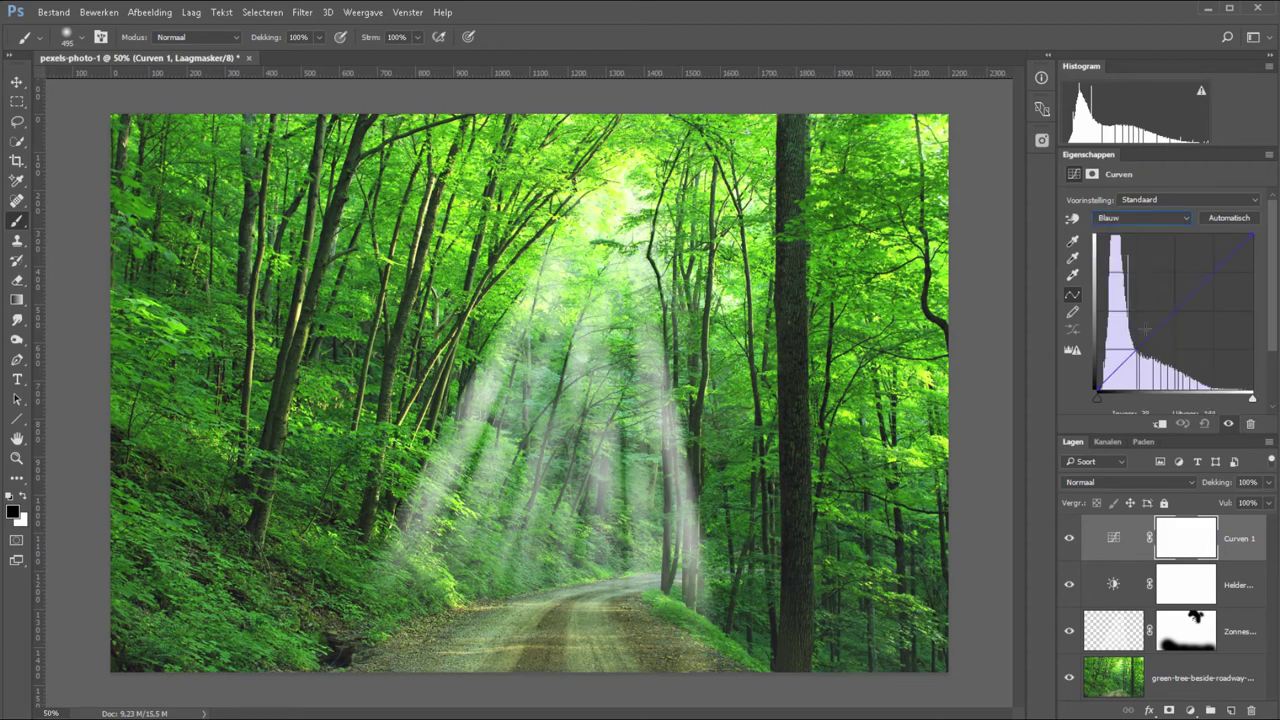
{"action": "left_click_drag", "start_coordinate": [1172, 320], "coordinate": [1181, 326]}
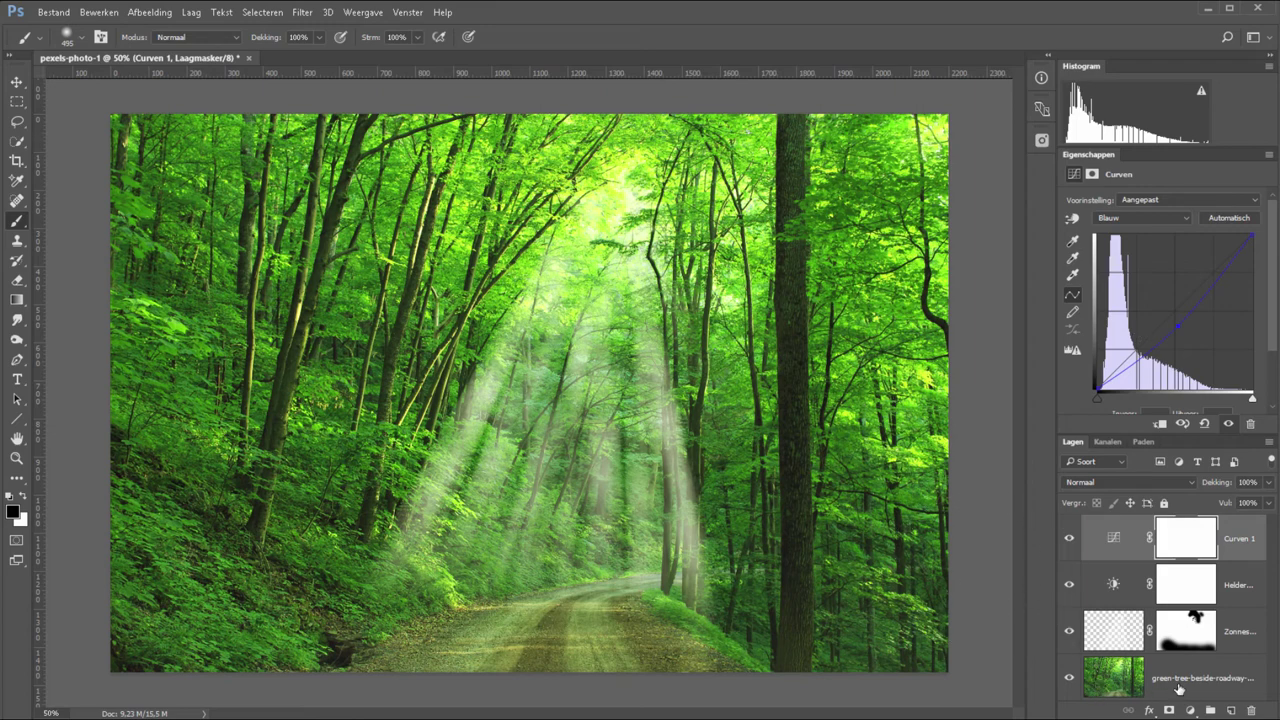
Ease the Helderheid/contrast 1 layer's contrast back to 15.
{"action": "left_click", "coordinate": [1113, 582]}
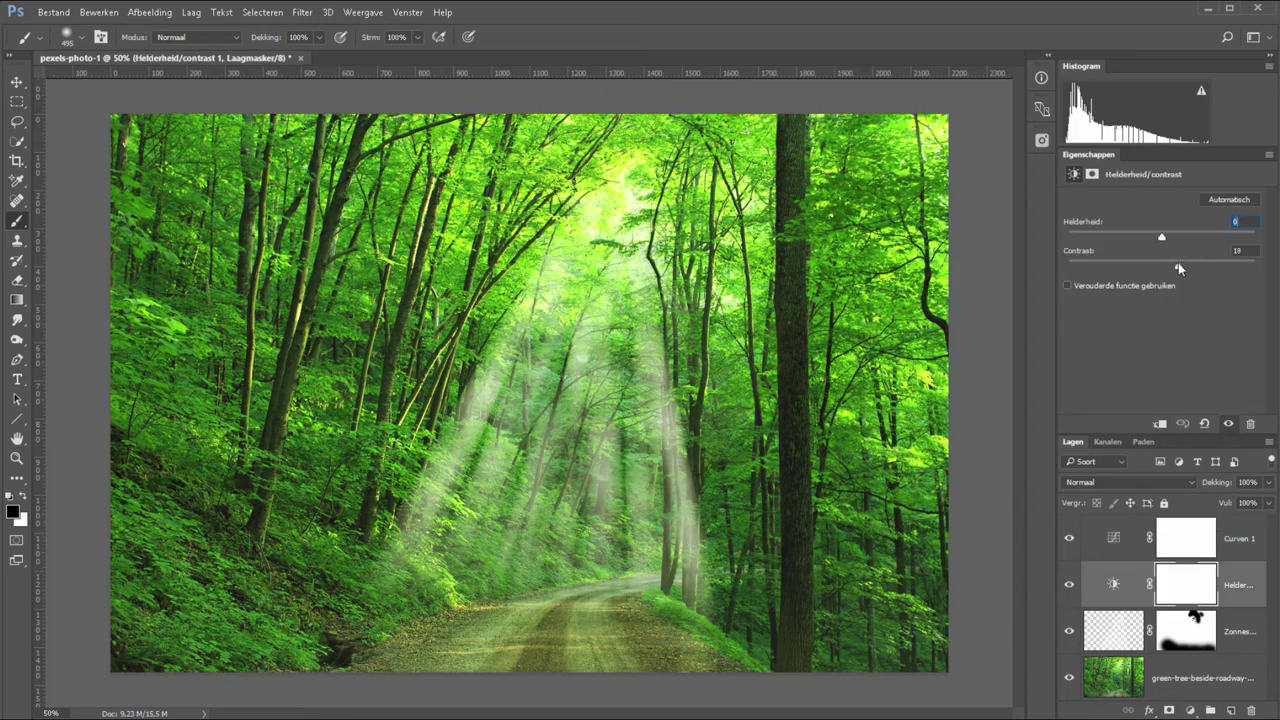
{"action": "left_click_drag", "start_coordinate": [1178, 265], "coordinate": [1175, 265]}
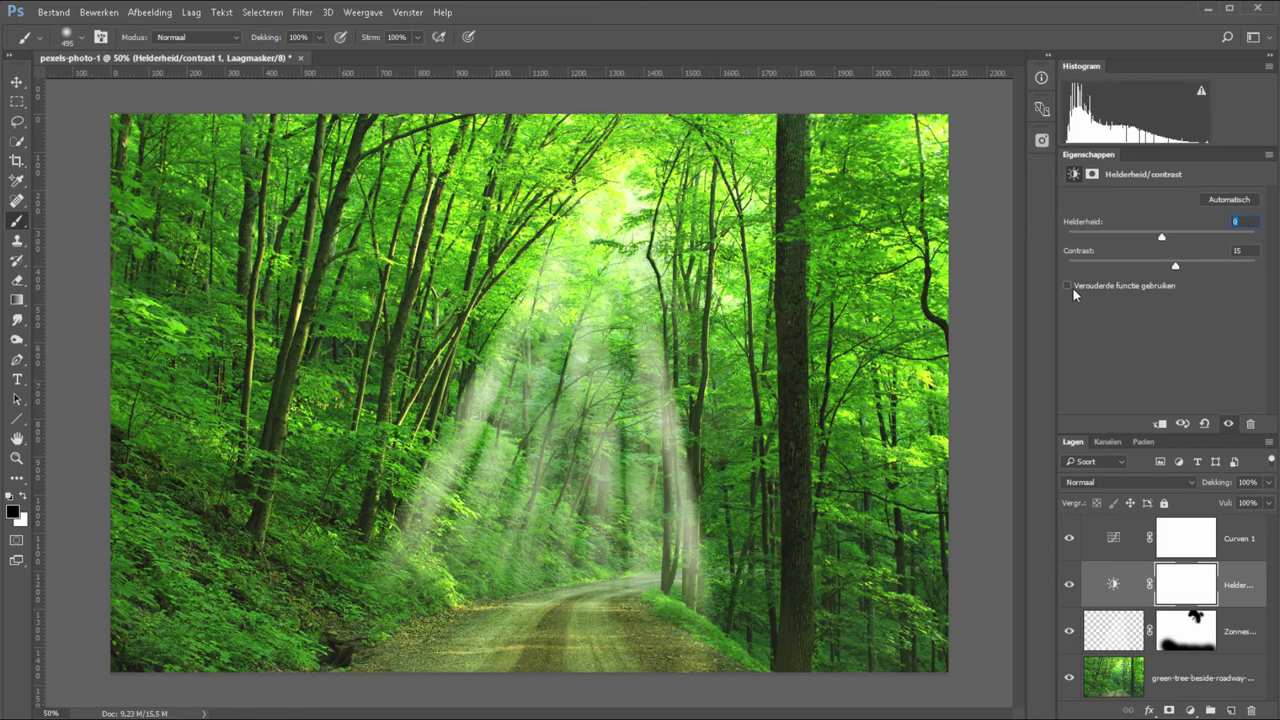